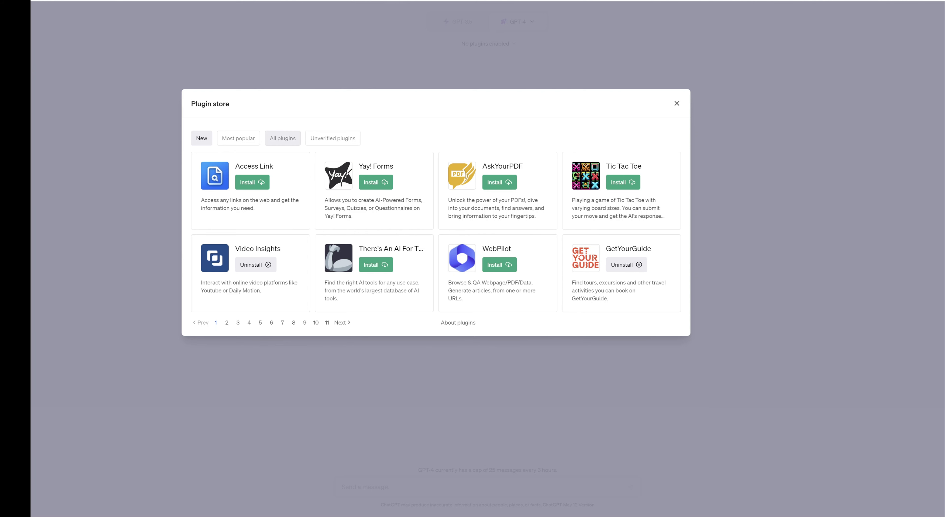
Page through all plugins, then install Access Link from the store's New plugins list
{"action": "left_click", "coordinate": [288, 138]}
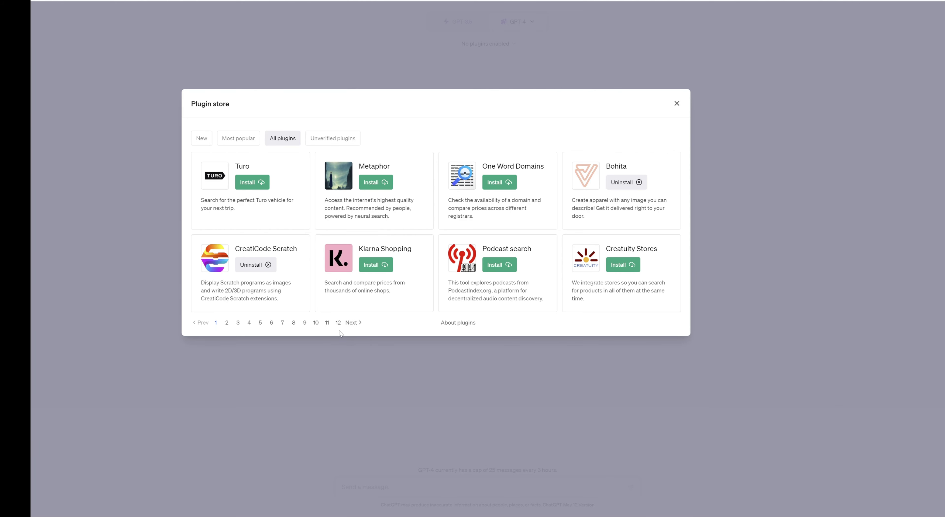
{"action": "left_click", "coordinate": [338, 323]}
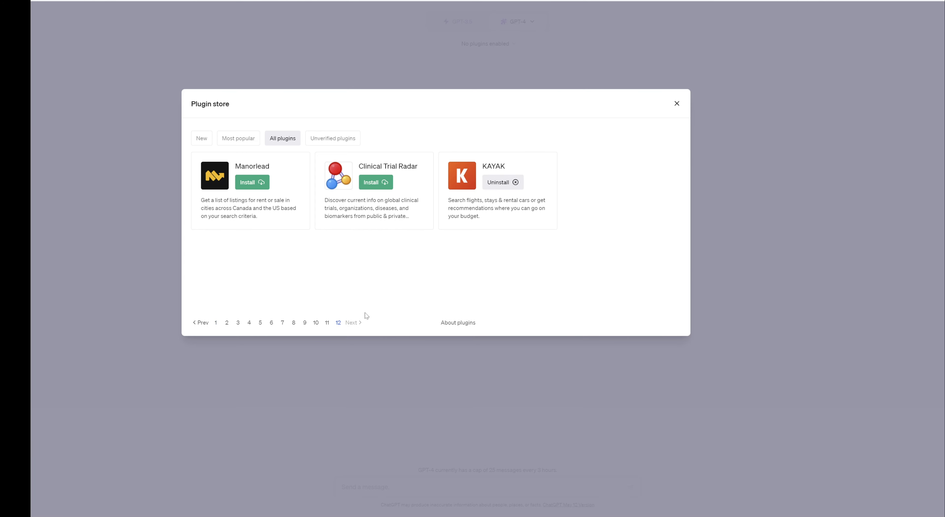
{"action": "left_click", "coordinate": [327, 322]}
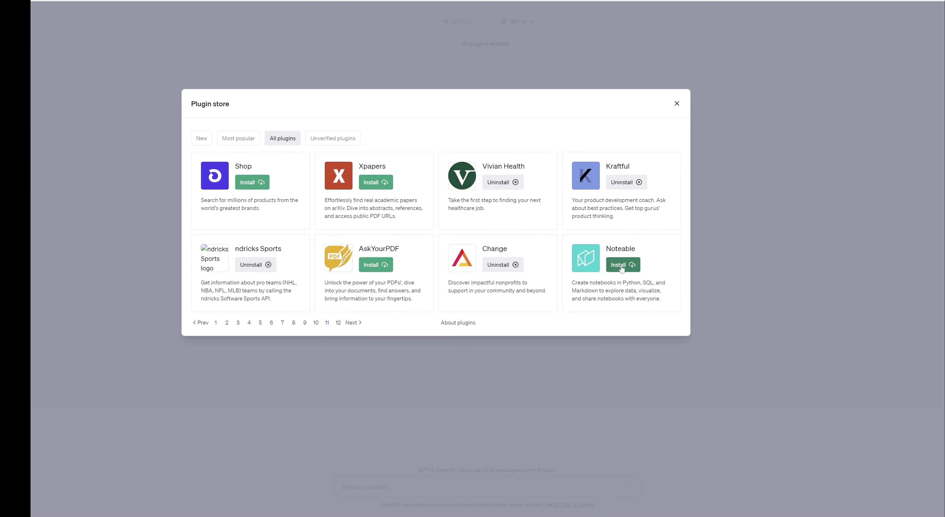
{"action": "left_click", "coordinate": [337, 323]}
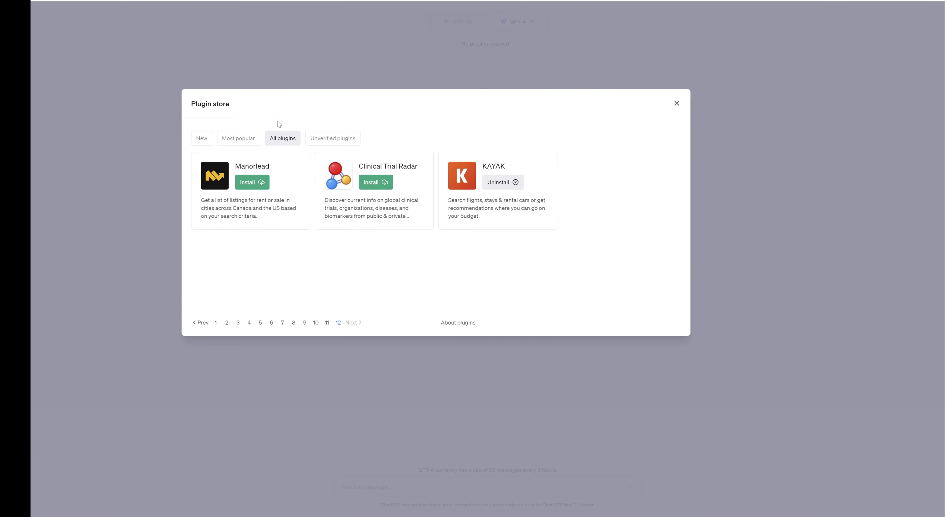
{"action": "left_click", "coordinate": [198, 139]}
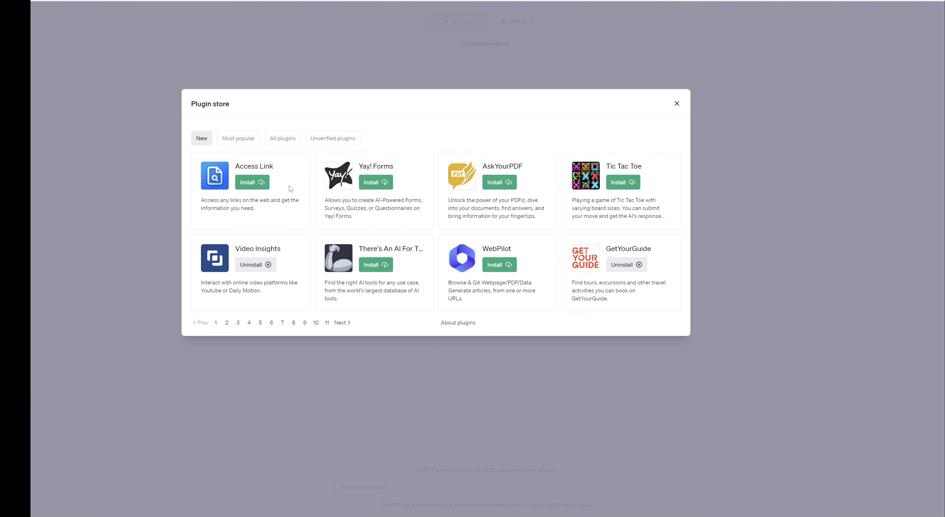
{"action": "left_click", "coordinate": [256, 186]}
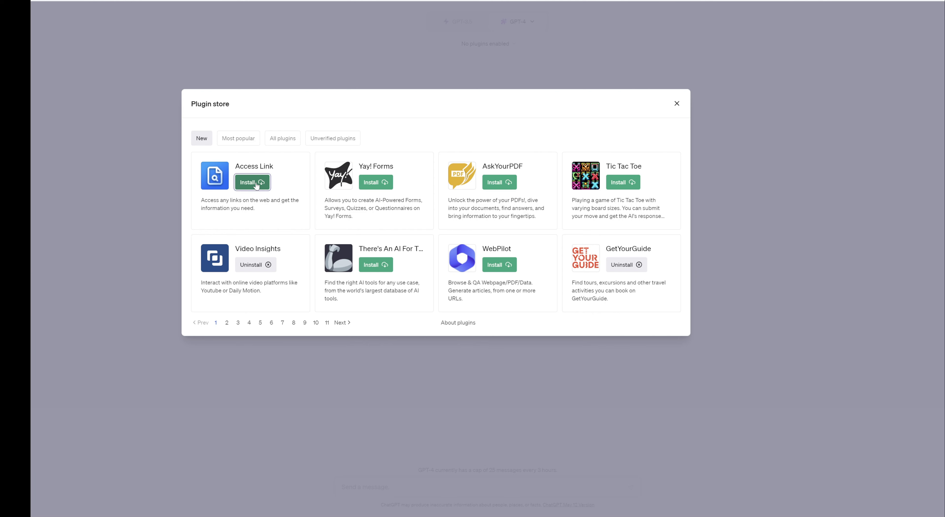
Close the plugin store and ask 'tell me how should I use this plugin and what can it do?'
{"action": "left_click", "coordinate": [677, 103]}
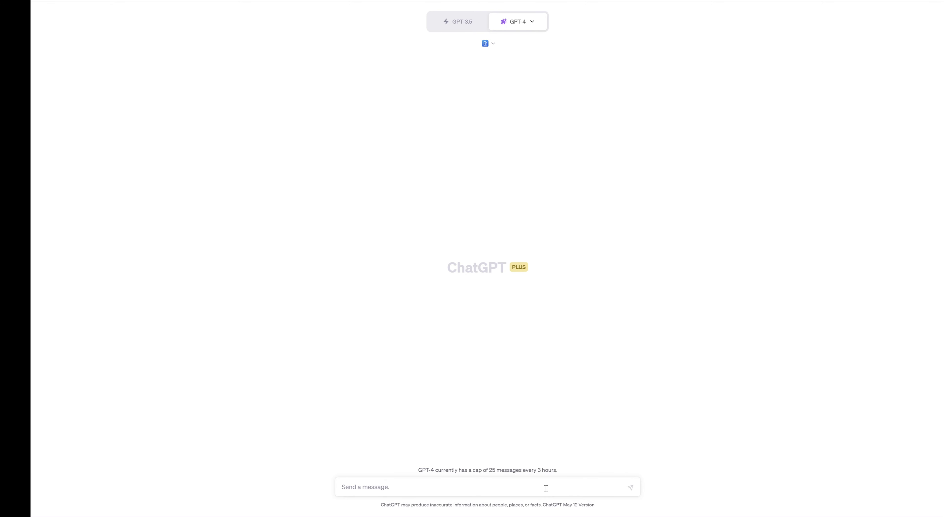
{"action": "type", "text": "tell me how should I use this plugin and "}
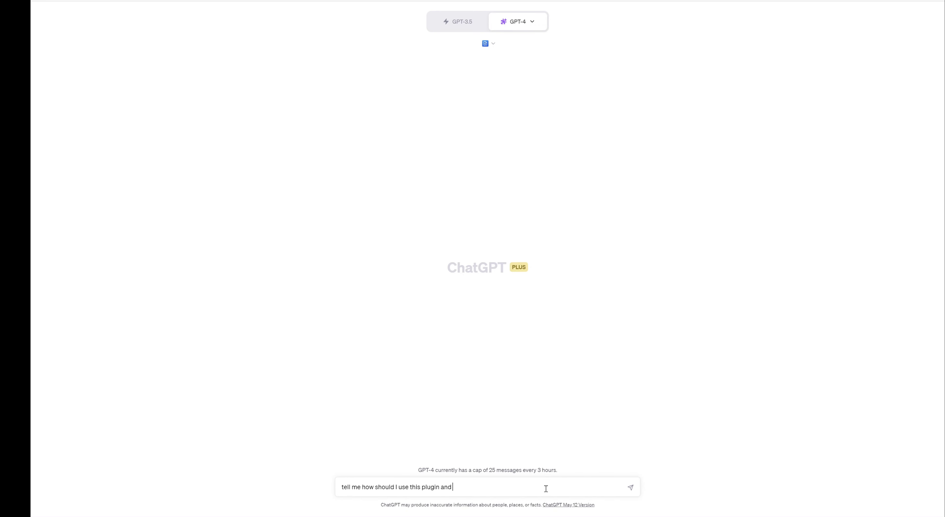
{"action": "type", "text": "what can it do?"}
{"action": "key", "text": "Return"}
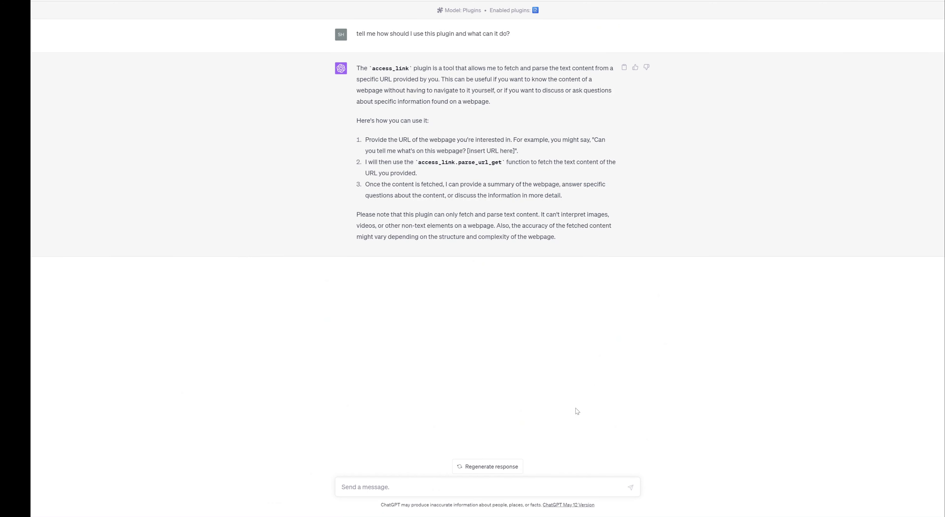
Send the pasted Yahoo homepage URL for Access Link to read
{"action": "left_click", "coordinate": [574, 488]}
{"action": "type", "text": "https://www.yahoo.com/"}
{"action": "key", "text": "Return"}
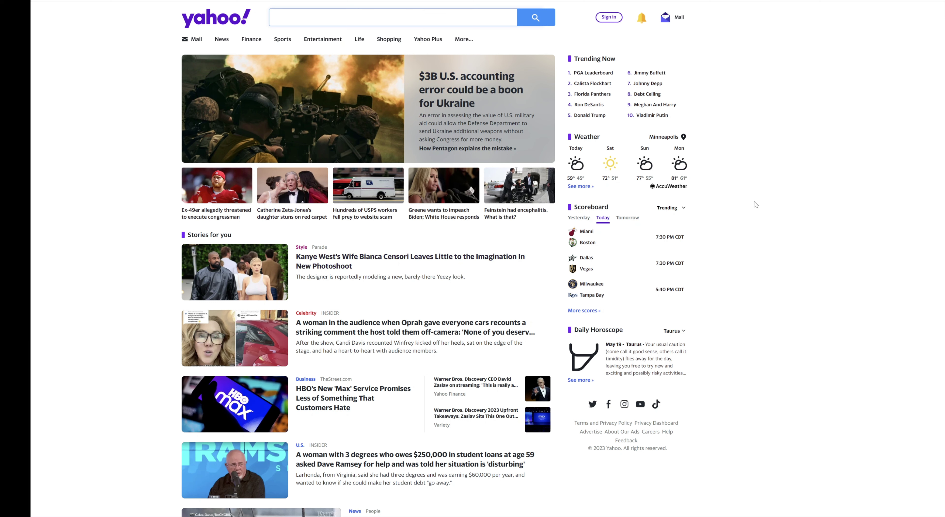
Scroll down through the Yahoo news feed, then back up to the top headlines
{"action": "scroll", "coordinate": [765, 202], "scroll_direction": "down", "scroll_amount": 5}
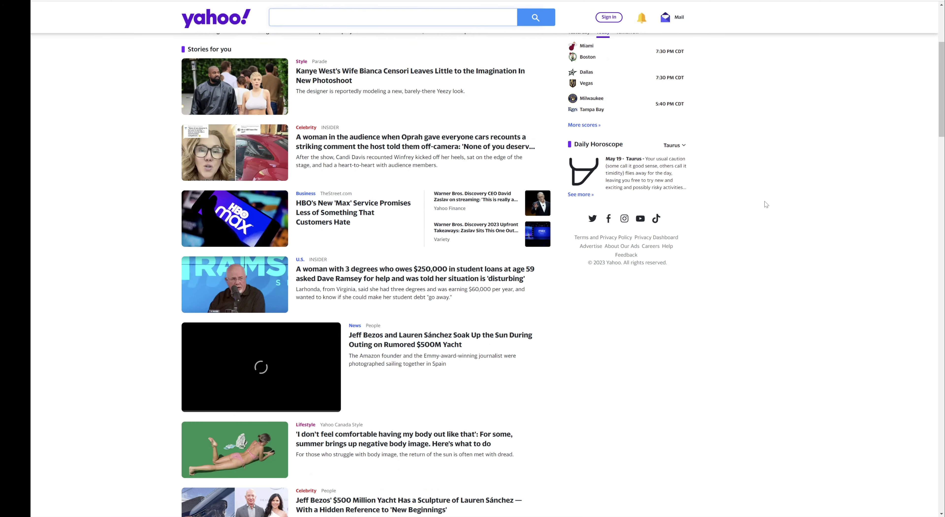
{"action": "scroll", "coordinate": [764, 201], "scroll_direction": "down", "scroll_amount": 10}
{"action": "scroll", "coordinate": [766, 203], "scroll_direction": "up", "scroll_amount": 10}
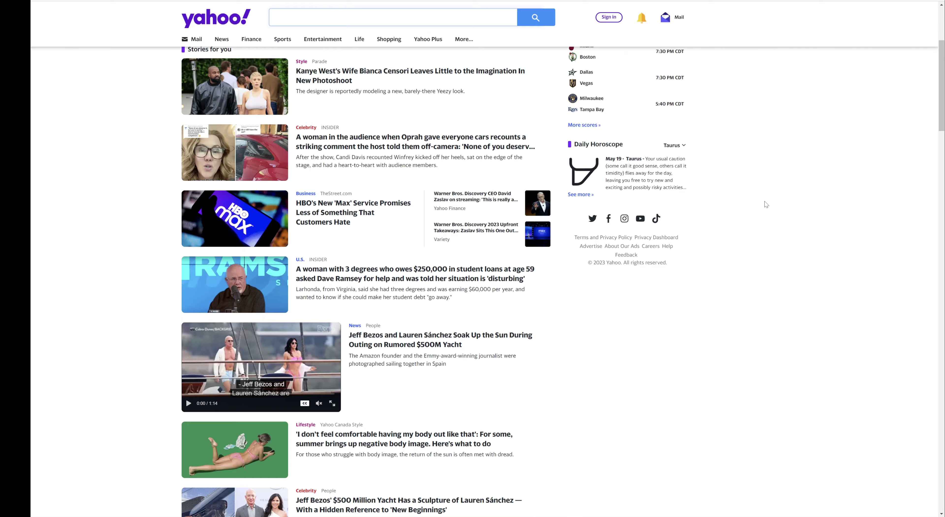
{"action": "scroll", "coordinate": [765, 201], "scroll_direction": "up", "scroll_amount": 5}
{"action": "scroll", "coordinate": [764, 201], "scroll_direction": "down", "scroll_amount": 12}
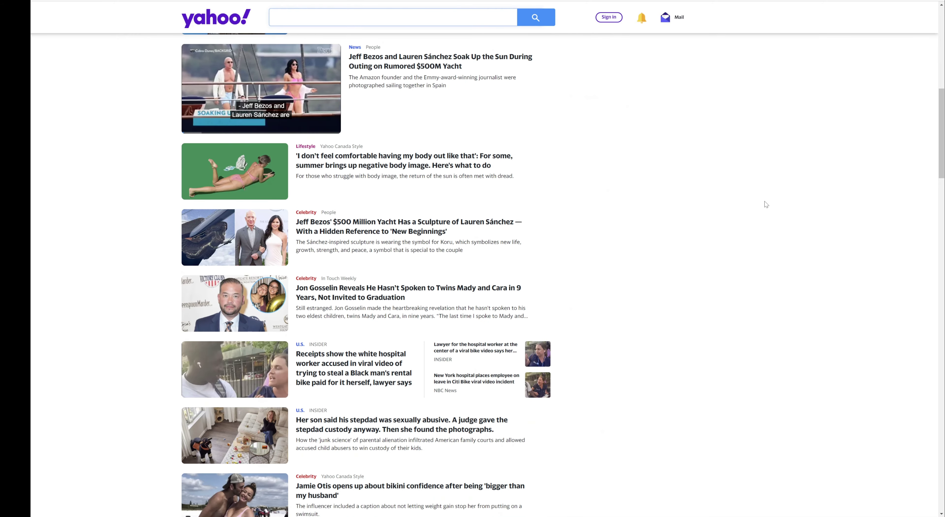
{"action": "scroll", "coordinate": [764, 201], "scroll_direction": "down", "scroll_amount": 2}
{"action": "scroll", "coordinate": [764, 201], "scroll_direction": "down", "scroll_amount": 6}
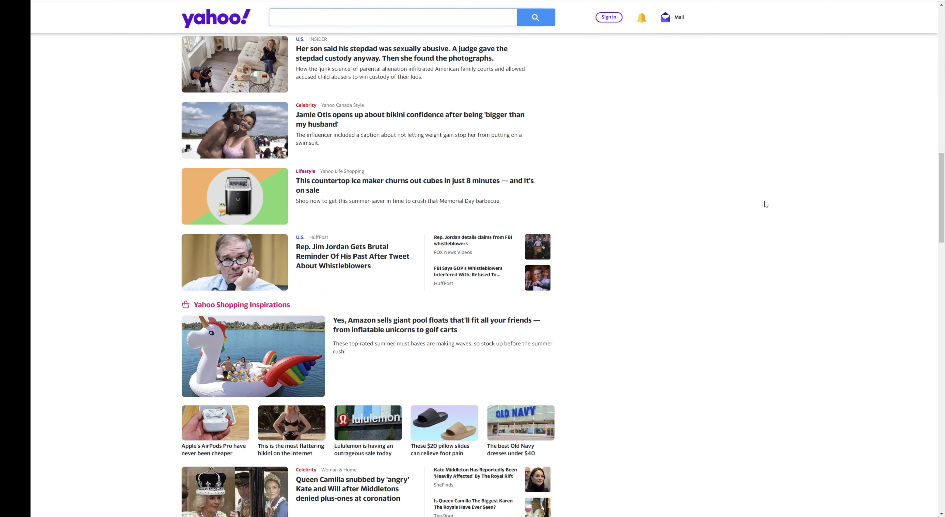
{"action": "scroll", "coordinate": [764, 200], "scroll_direction": "down", "scroll_amount": 6}
{"action": "scroll", "coordinate": [764, 201], "scroll_direction": "down", "scroll_amount": 4}
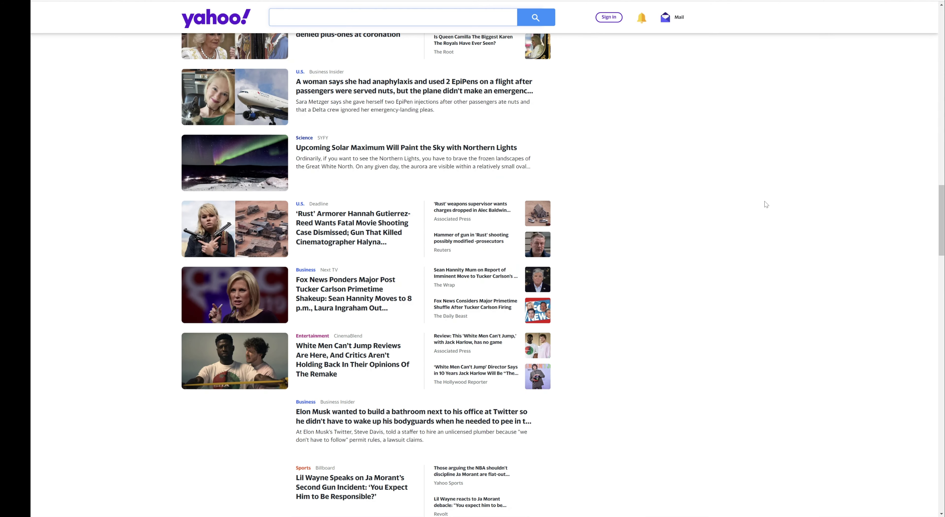
{"action": "scroll", "coordinate": [764, 201], "scroll_direction": "down", "scroll_amount": 10}
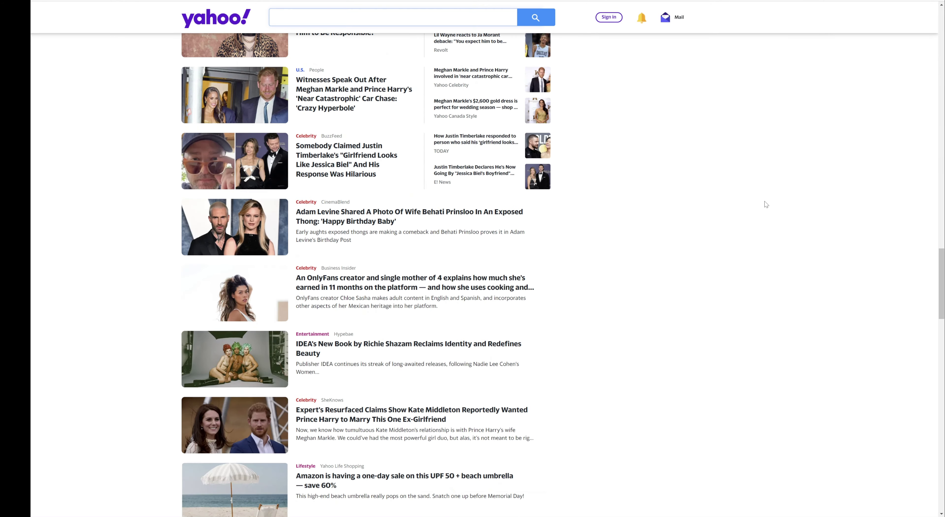
{"action": "scroll", "coordinate": [764, 201], "scroll_direction": "down", "scroll_amount": 4}
{"action": "scroll", "coordinate": [765, 201], "scroll_direction": "down", "scroll_amount": 2}
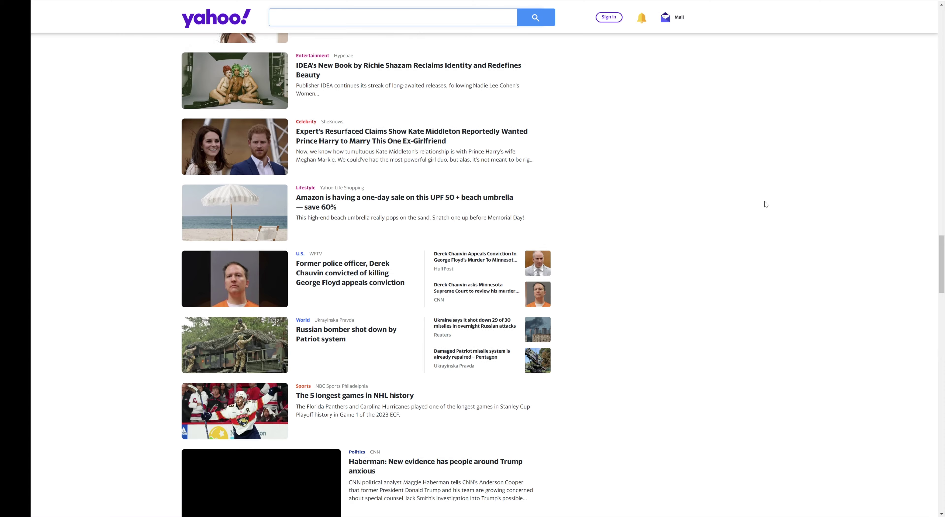
{"action": "scroll", "coordinate": [764, 200], "scroll_direction": "down", "scroll_amount": 8}
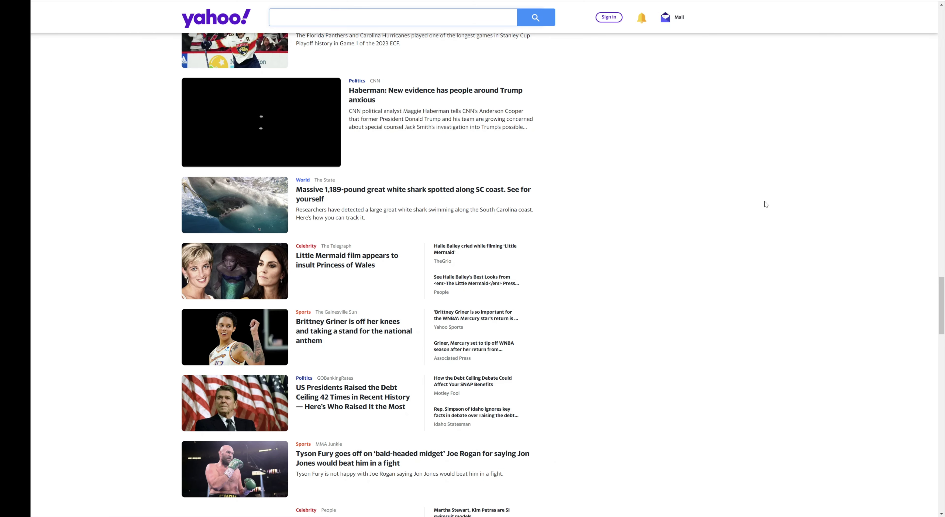
{"action": "scroll", "coordinate": [764, 201], "scroll_direction": "down", "scroll_amount": 6}
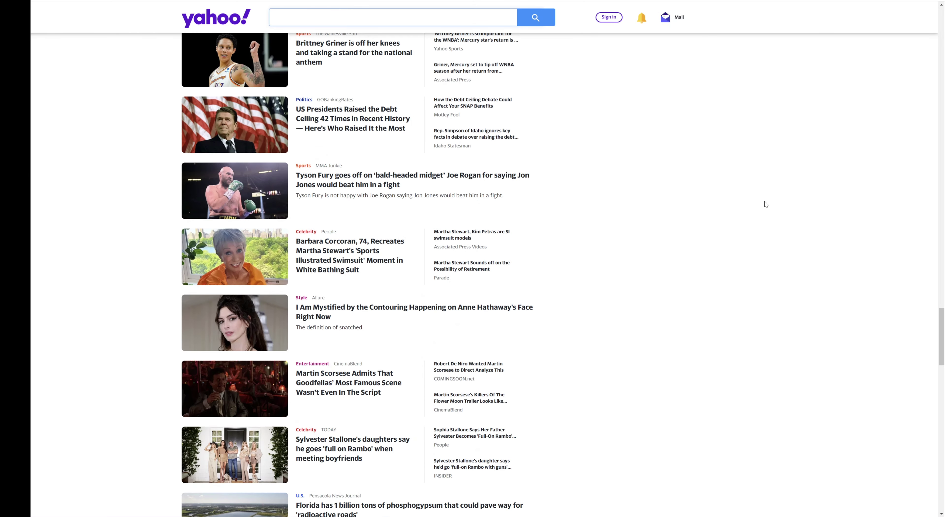
{"action": "scroll", "coordinate": [764, 201], "scroll_direction": "down", "scroll_amount": 4}
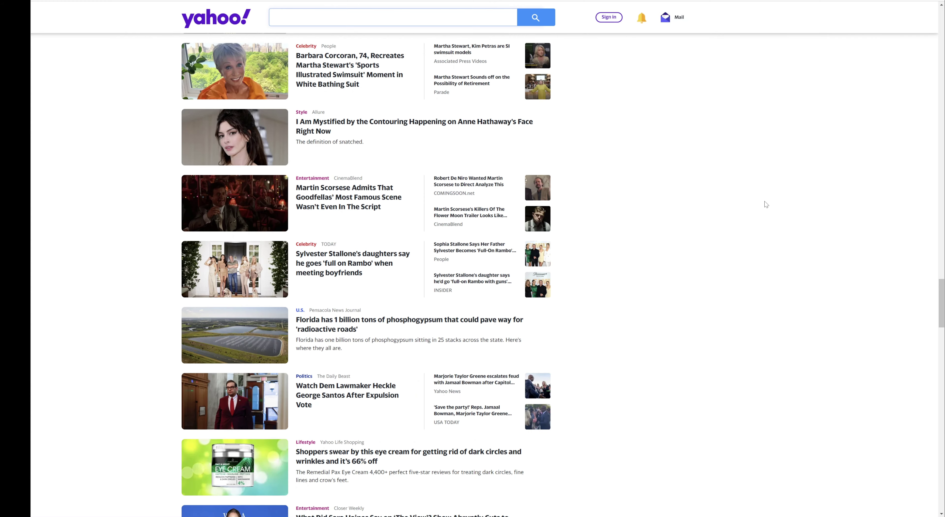
{"action": "scroll", "coordinate": [764, 201], "scroll_direction": "down", "scroll_amount": 13}
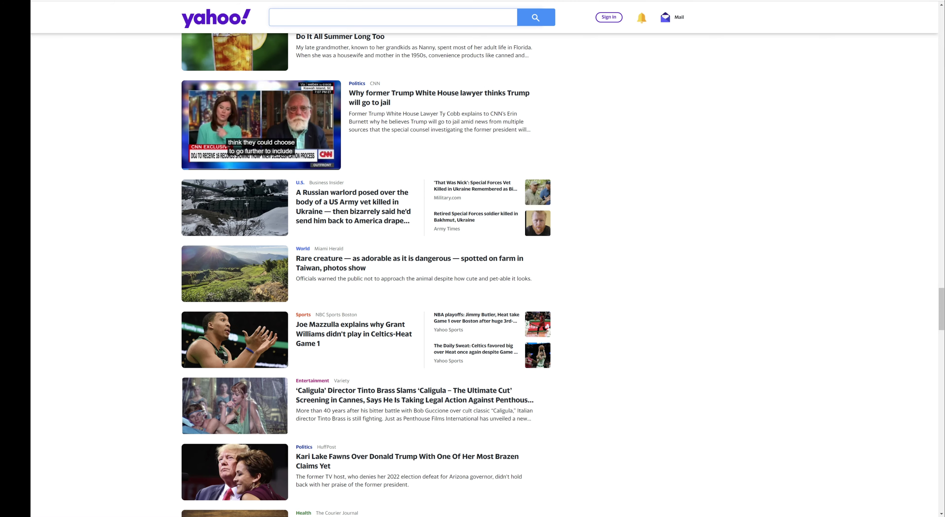
{"action": "scroll", "coordinate": [723, 145], "scroll_direction": "up", "scroll_amount": 3}
{"action": "scroll", "coordinate": [723, 145], "scroll_direction": "up", "scroll_amount": 10}
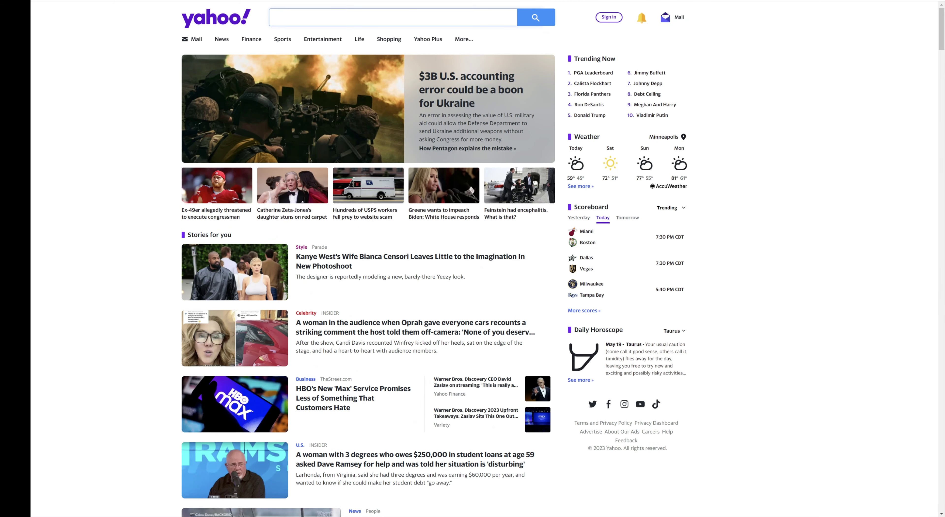
{"action": "key", "text": "ctrl+Tab"}
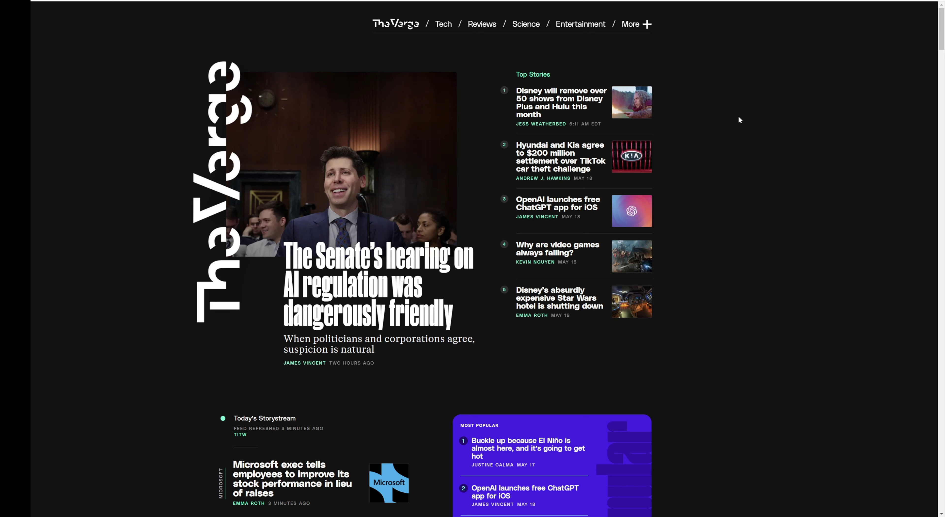
{"action": "key", "text": "ctrl+Tab"}
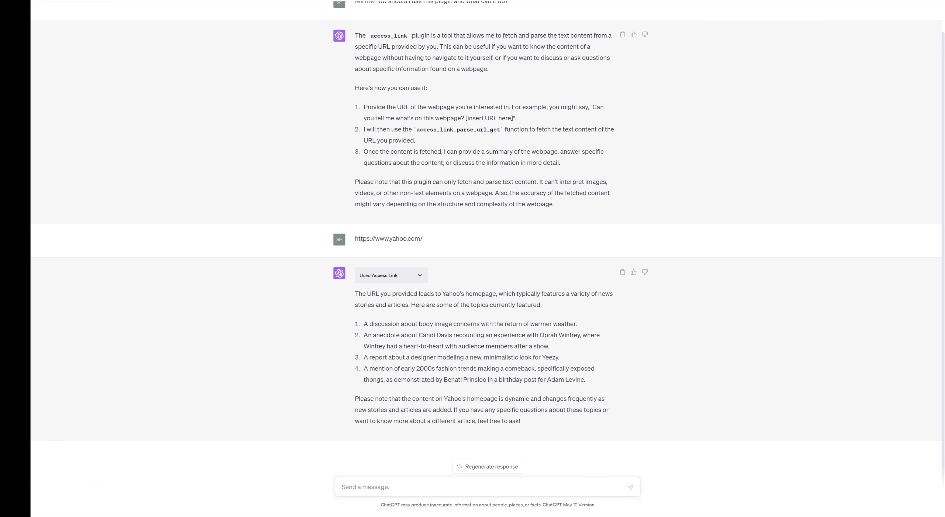
{"action": "type", "text": "https://www.theverge.com/"}
{"action": "key", "text": "Return"}
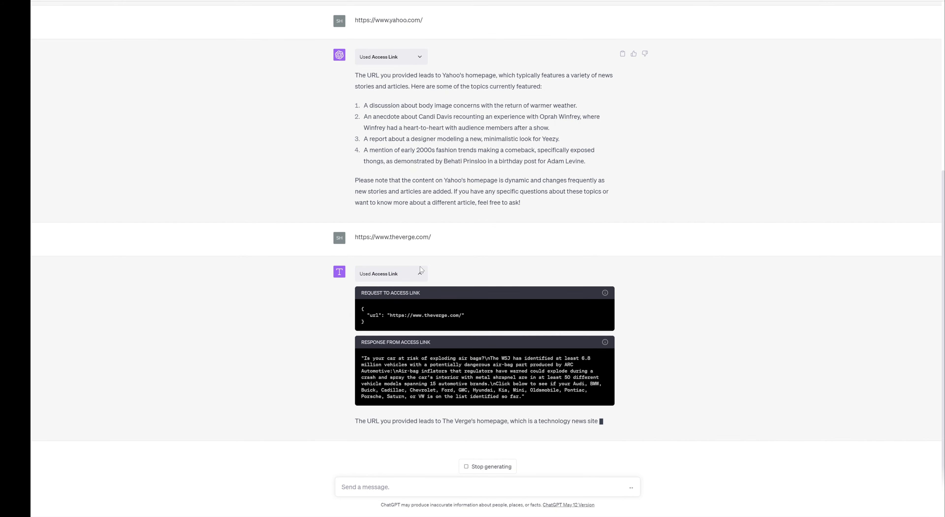
{"action": "left_click", "coordinate": [420, 273]}
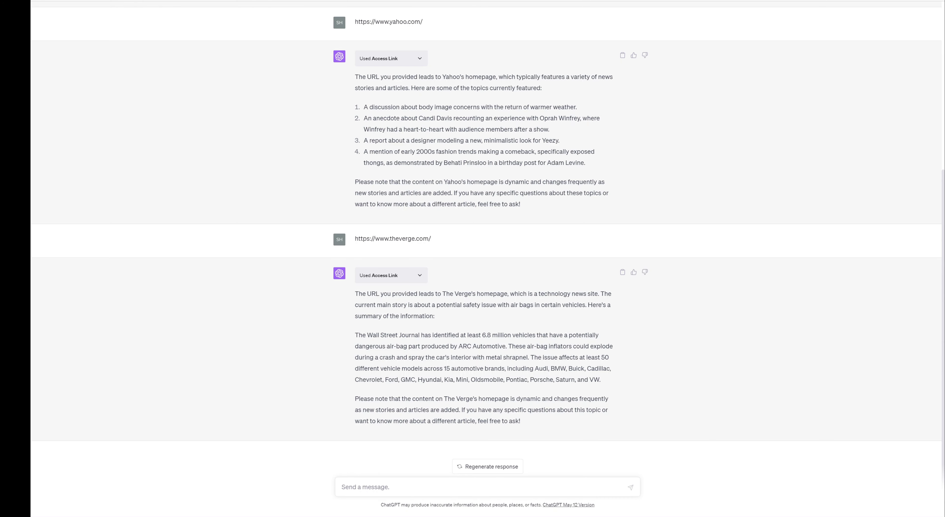
{"action": "key", "text": "ctrl+Tab"}
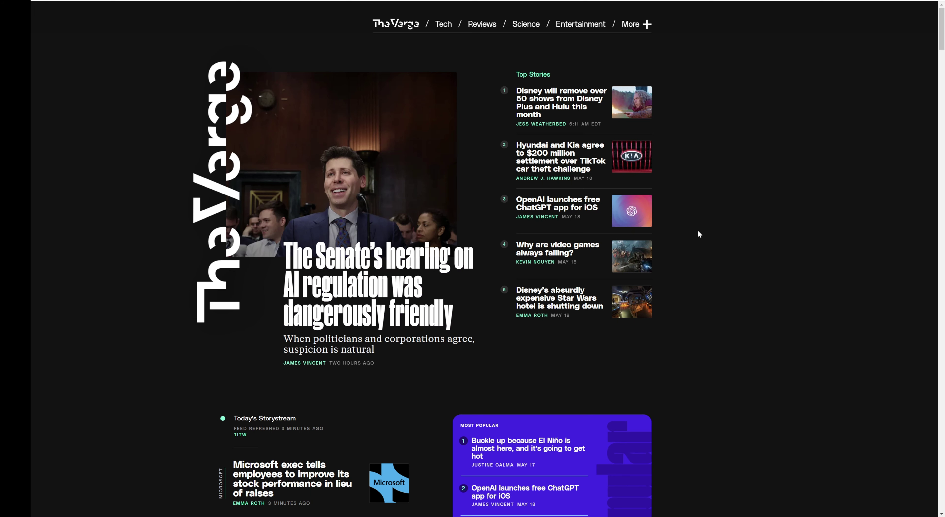
{"action": "scroll", "coordinate": [697, 230], "scroll_direction": "down", "scroll_amount": 5}
{"action": "scroll", "coordinate": [698, 234], "scroll_direction": "down", "scroll_amount": 3}
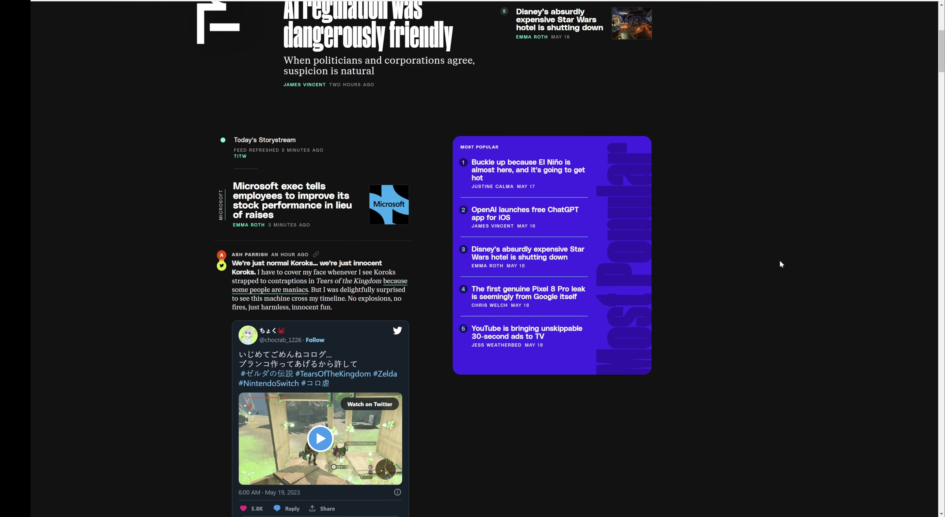
{"action": "scroll", "coordinate": [784, 267], "scroll_direction": "down", "scroll_amount": 10}
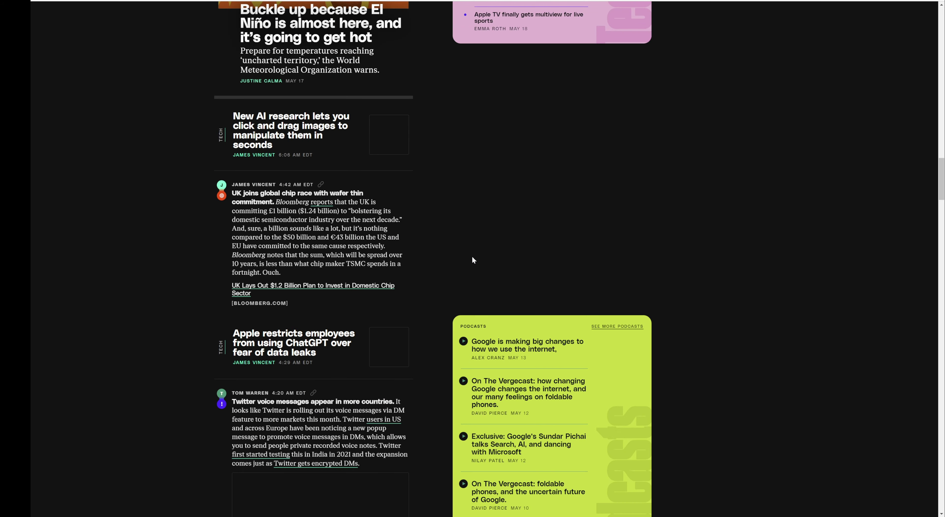
{"action": "scroll", "coordinate": [472, 260], "scroll_direction": "down", "scroll_amount": 15}
{"action": "key", "text": "Home"}
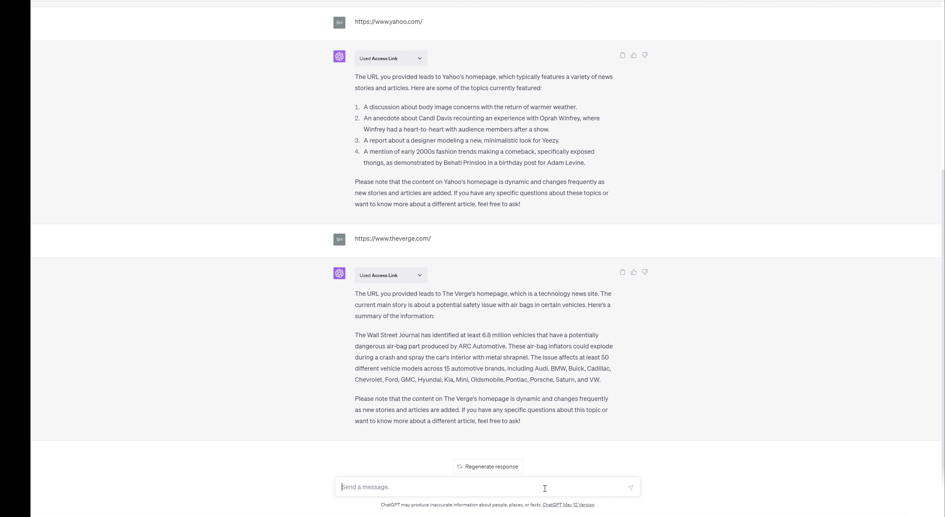
Ask which news ChatGPT saw on The Verge homepage, listing the first 10, and collapse the plugin details
{"action": "type", "text": "what "}
{"action": "type", "text": "nes"}
{"action": "type", "text": "ws do hyou"}
{"action": "key", "text": "BackSpace"}
{"action": "key", "text": "BackSpace"}
{"action": "key", "text": "BackSpace"}
{"action": "key", "text": "BackSpace"}
{"action": "type", "text": "you see on the verge homepage"}
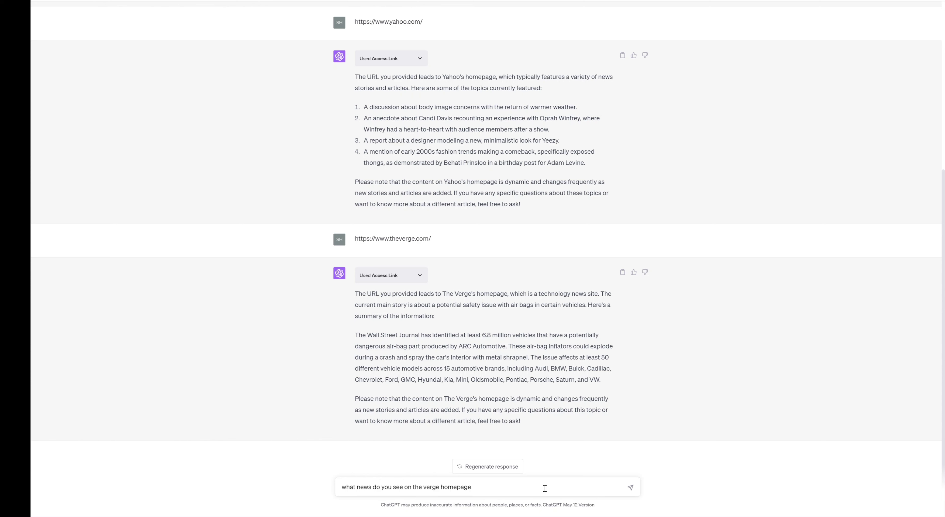
{"action": "type", "text": ". list the first 10 you saw."}
{"action": "key", "text": "Return"}
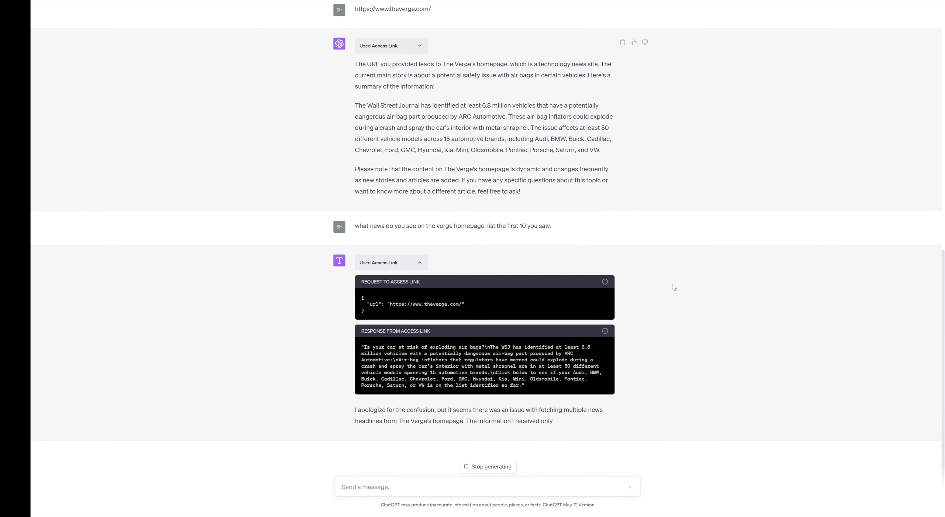
{"action": "scroll", "coordinate": [672, 288], "scroll_direction": "up", "scroll_amount": 2}
{"action": "scroll", "coordinate": [674, 287], "scroll_direction": "down", "scroll_amount": 3}
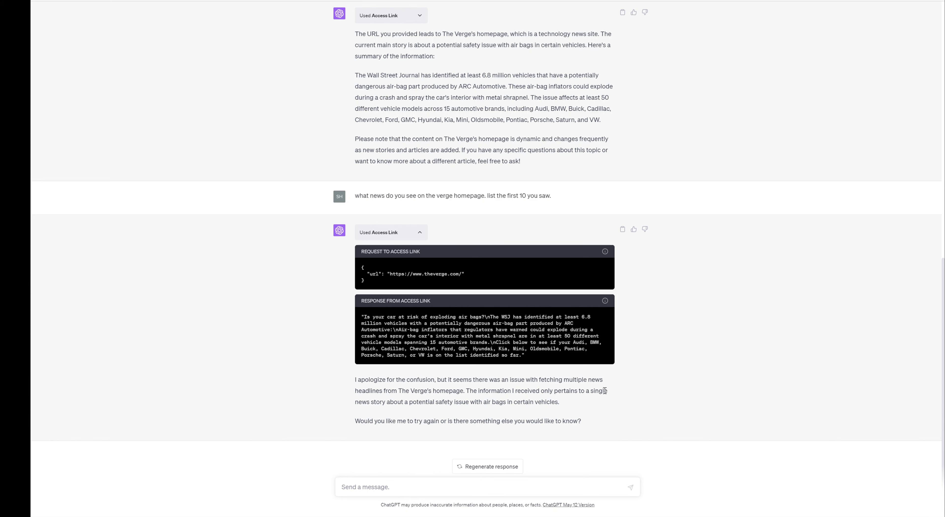
{"action": "left_click", "coordinate": [423, 235]}
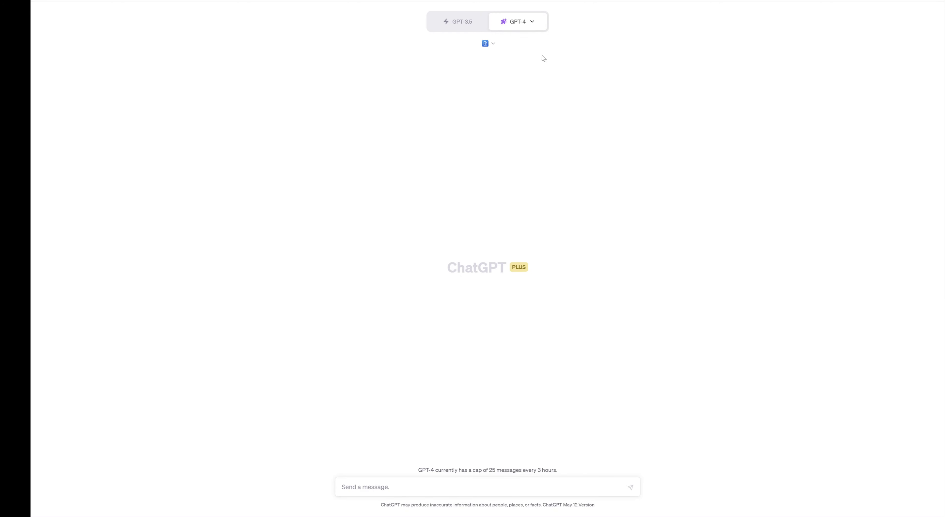
Uncheck Access Link in the plugins dropdown and install Yay! Forms from the Plugin store
{"action": "left_click", "coordinate": [489, 43]}
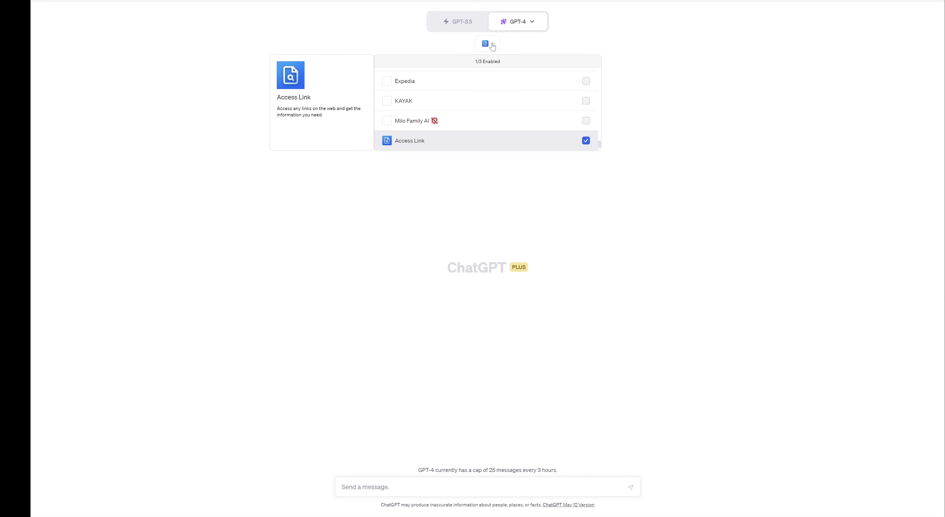
{"action": "left_click", "coordinate": [586, 143]}
{"action": "scroll", "coordinate": [587, 146], "scroll_direction": "down", "scroll_amount": 1}
{"action": "left_click", "coordinate": [581, 140]}
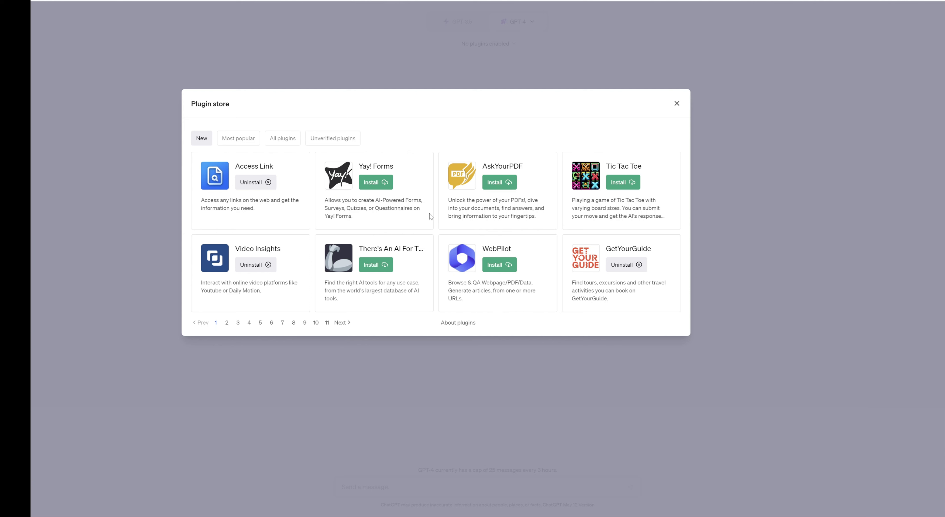
{"action": "left_click", "coordinate": [381, 187]}
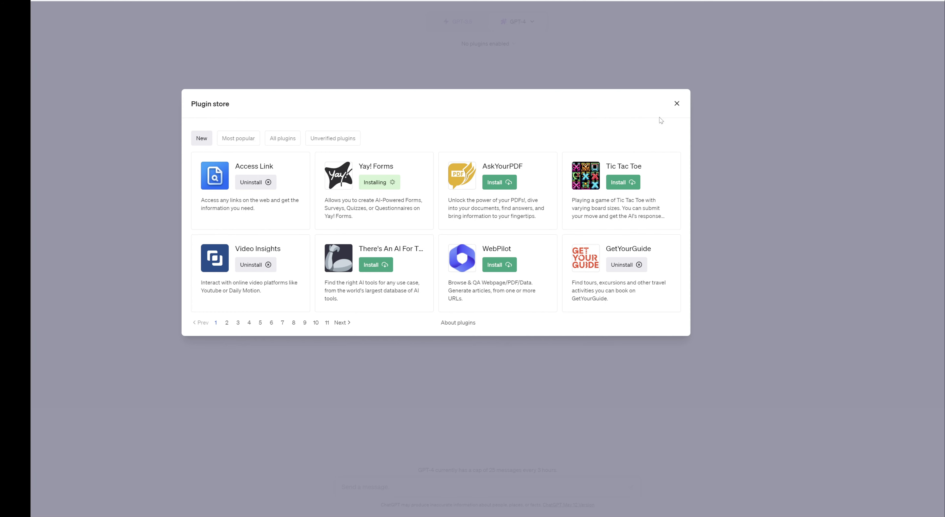
Close the plugin store and send 'introduce the plugin'
{"action": "left_click", "coordinate": [676, 104]}
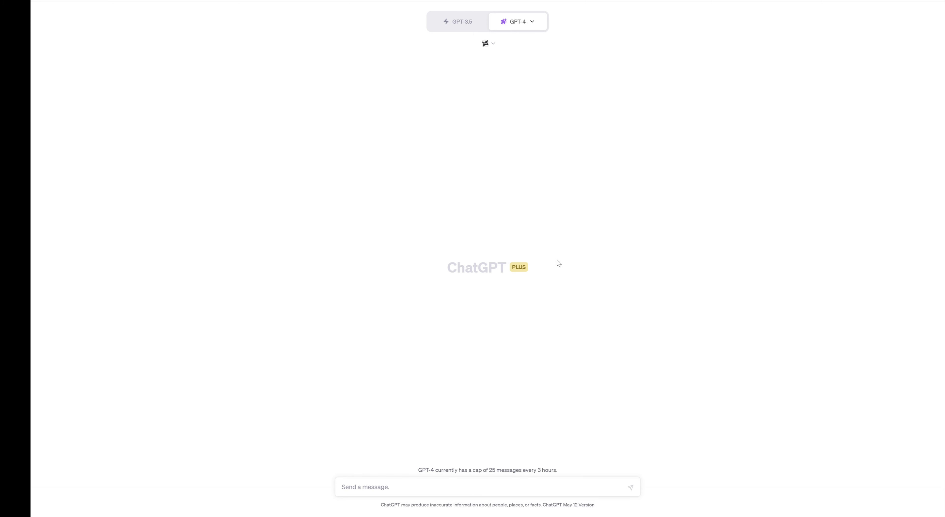
{"action": "left_click", "coordinate": [566, 487]}
{"action": "type", "text": "introduce the plugin"}
{"action": "key", "text": "Return"}
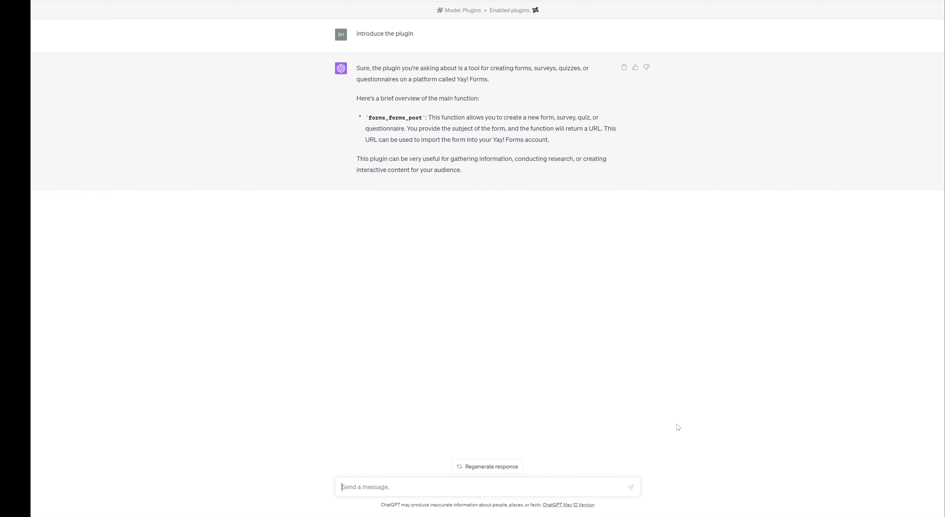
Ask about how frequently people change to a new smartphone these days
{"action": "type", "text": "I want to "}
{"action": "type", "text": "know about the "}
{"action": "type", "text": "frequency"}
{"action": "type", "text": " of "}
{"action": "type", "text": "peo"}
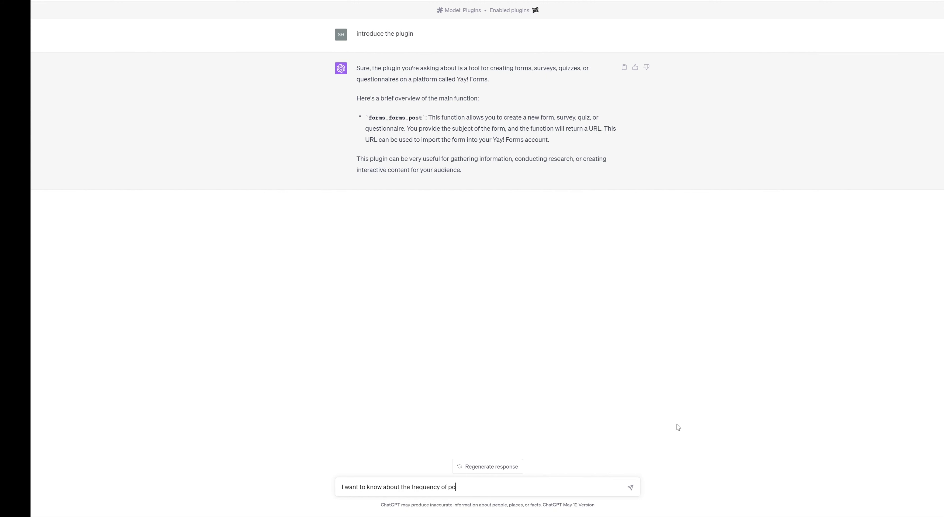
{"action": "type", "text": "ple chn"}
{"action": "type", "text": "nging into a new smartphone"}
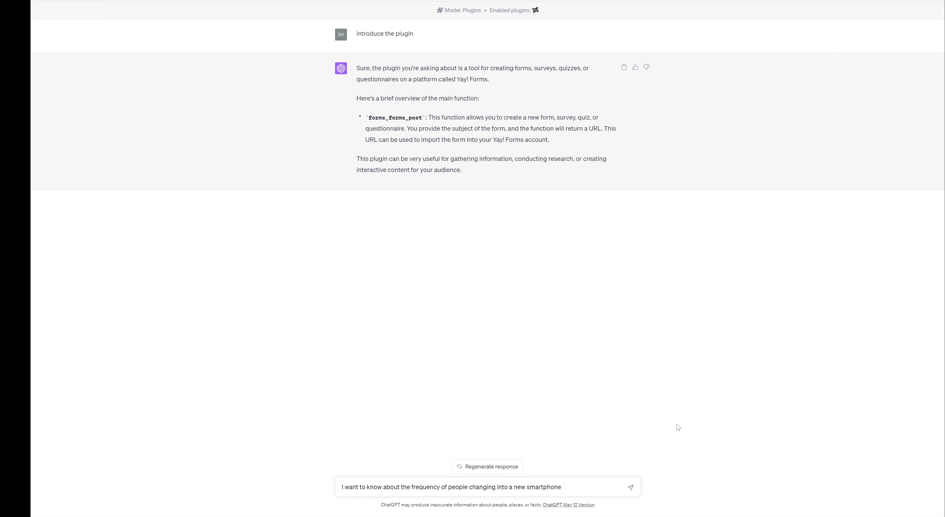
{"action": "type", "text": " these days"}
{"action": "key", "text": "Return"}
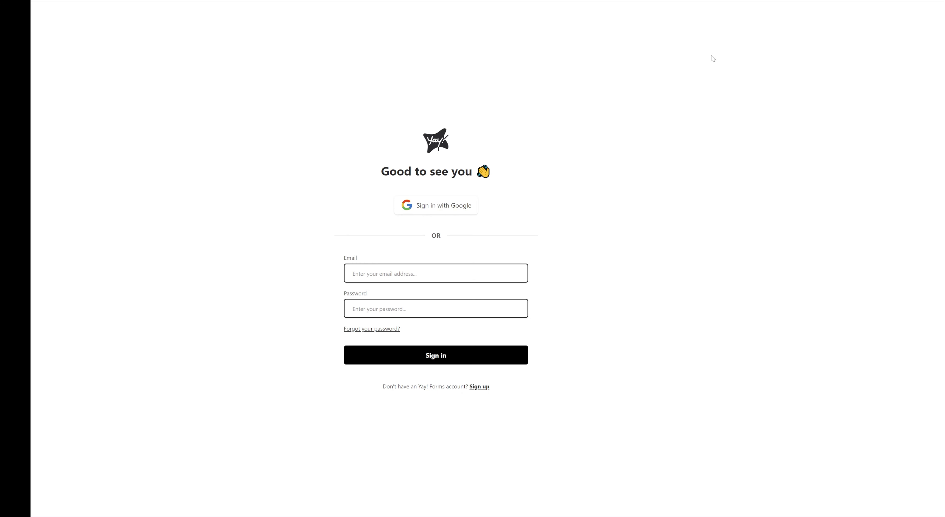
Focus the sign-up form and make a first, corrected attempt at typing details
{"action": "left_click", "coordinate": [481, 271]}
{"action": "left_click", "coordinate": [541, 259]}
{"action": "left_click", "coordinate": [507, 267]}
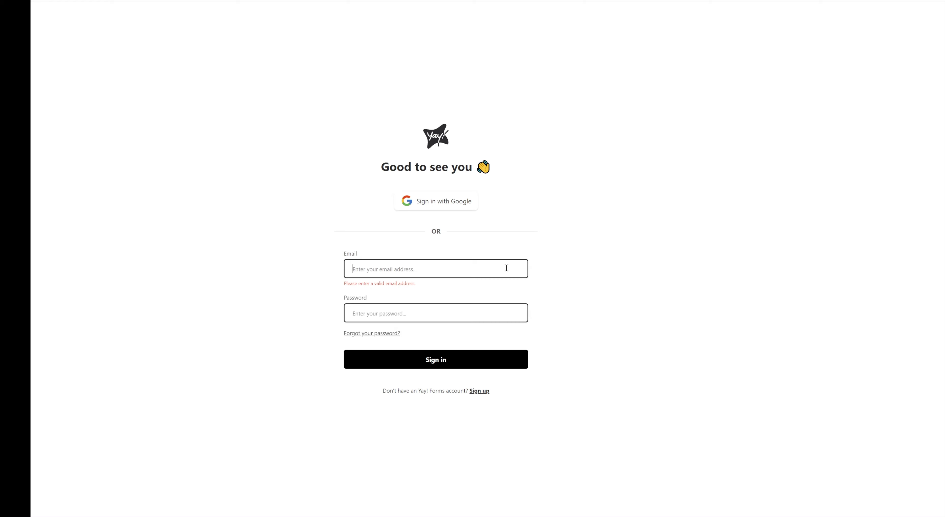
{"action": "type", "text": "the"}
{"action": "key", "text": "BackSpace"}
{"action": "key", "text": "BackSpace"}
{"action": "key", "text": "BackSpace"}
{"action": "type", "text": "jame"}
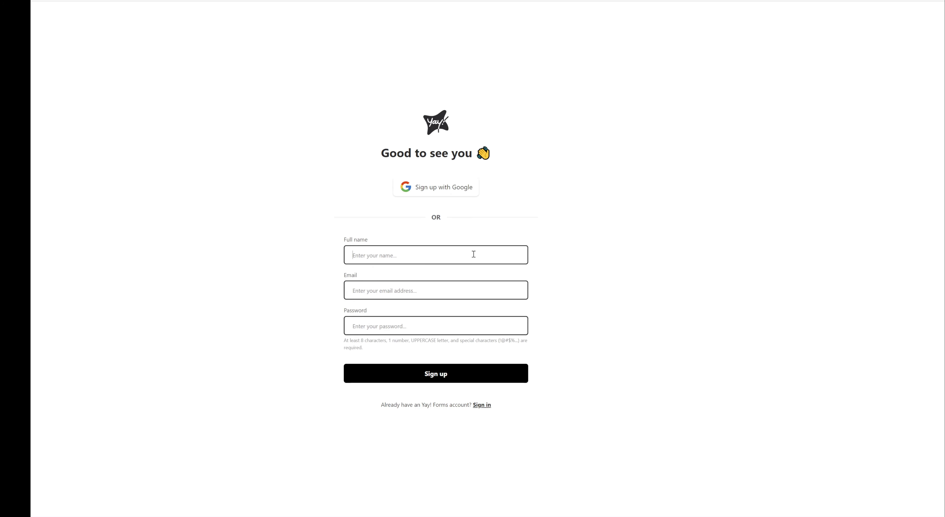
Enter the full name, e-mail and a password with a symbol, submit, then revisit the password
{"action": "key", "text": "Tab"}
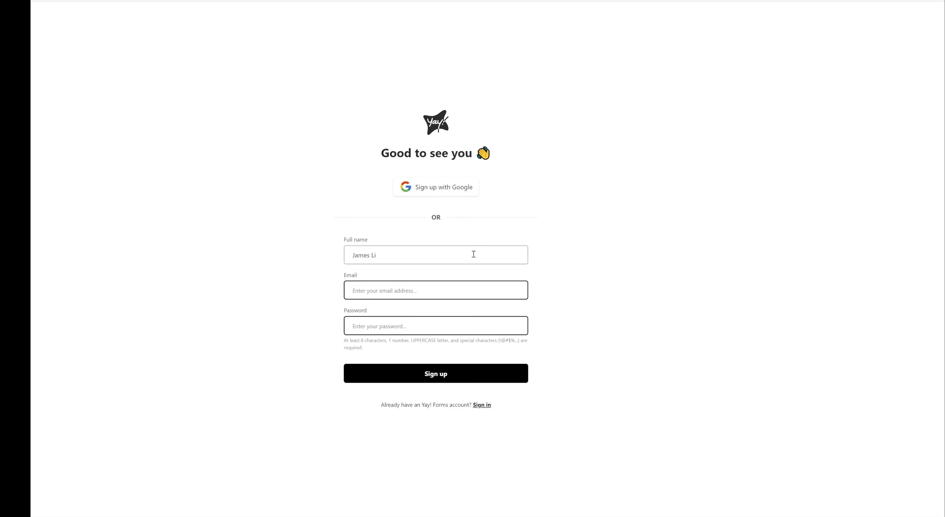
{"action": "key", "text": "Tab"}
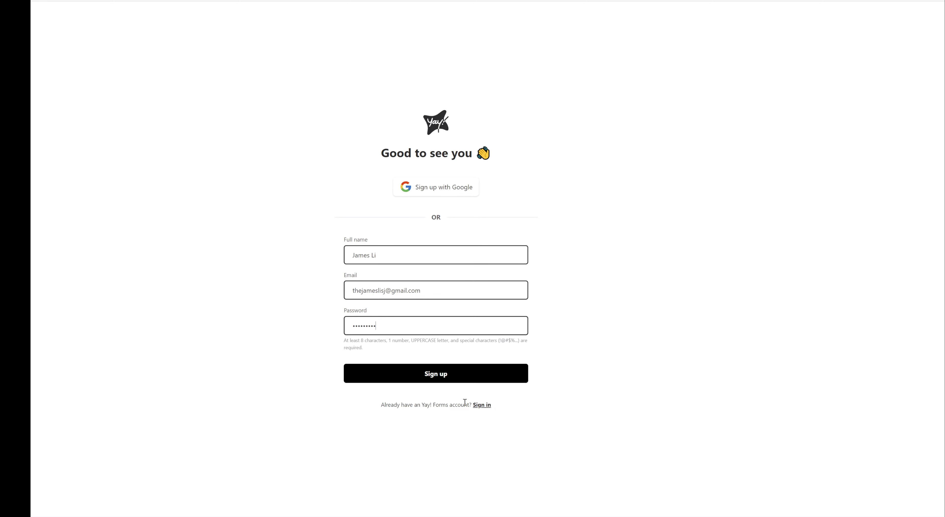
{"action": "left_click", "coordinate": [460, 377]}
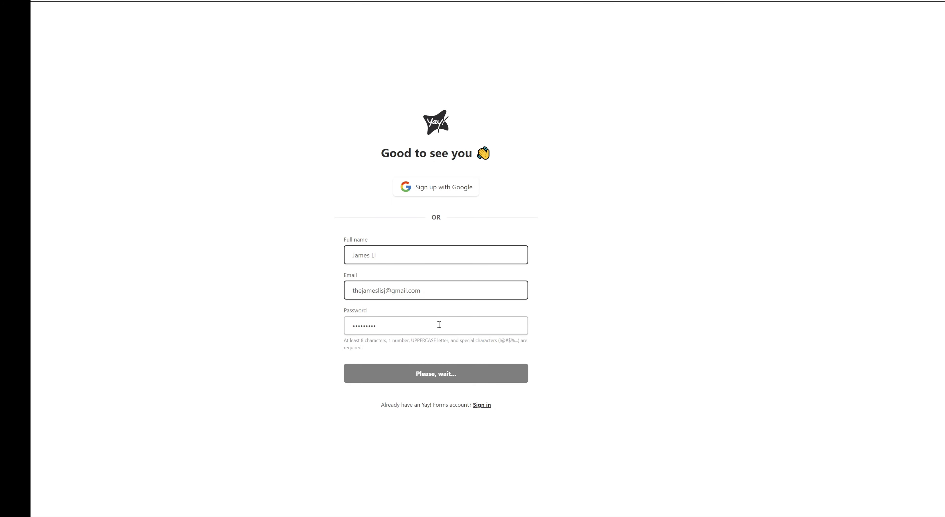
{"action": "left_click", "coordinate": [439, 324]}
Resubmit the sign-up with the corrected password, then view the form's welcome screen
{"action": "type", "text": "!"}
{"action": "left_click", "coordinate": [482, 377]}
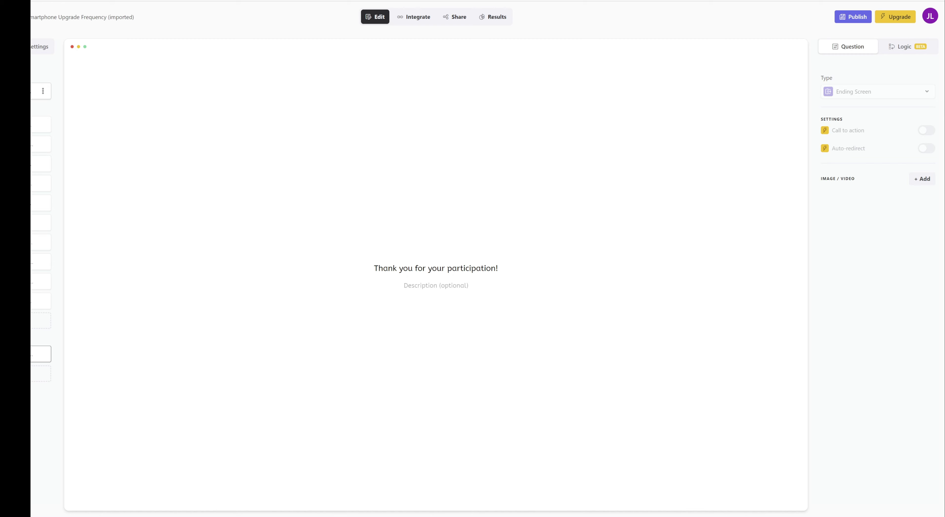
{"action": "left_click", "coordinate": [37, 91]}
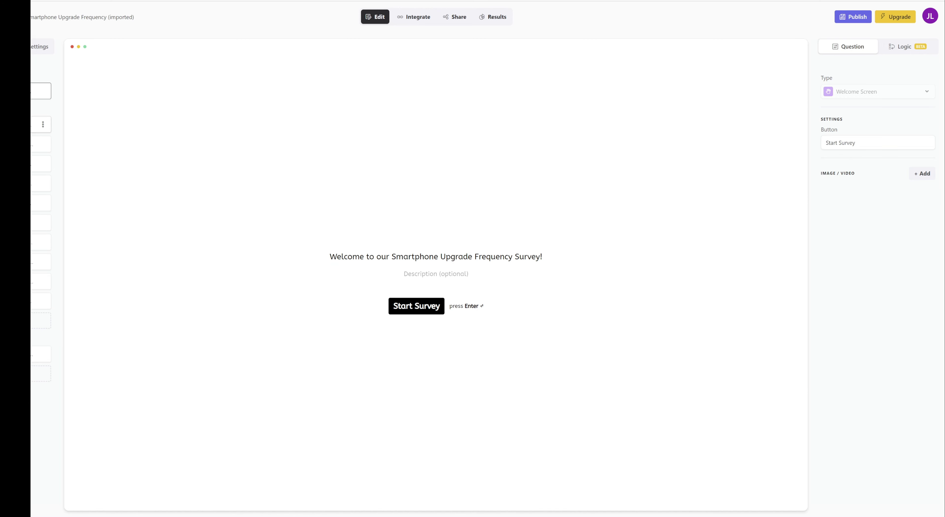
Preview questions 1–5 (OS, upgrade frequency, spending, upgrade factors) and the Yes/No question
{"action": "left_click", "coordinate": [36, 124]}
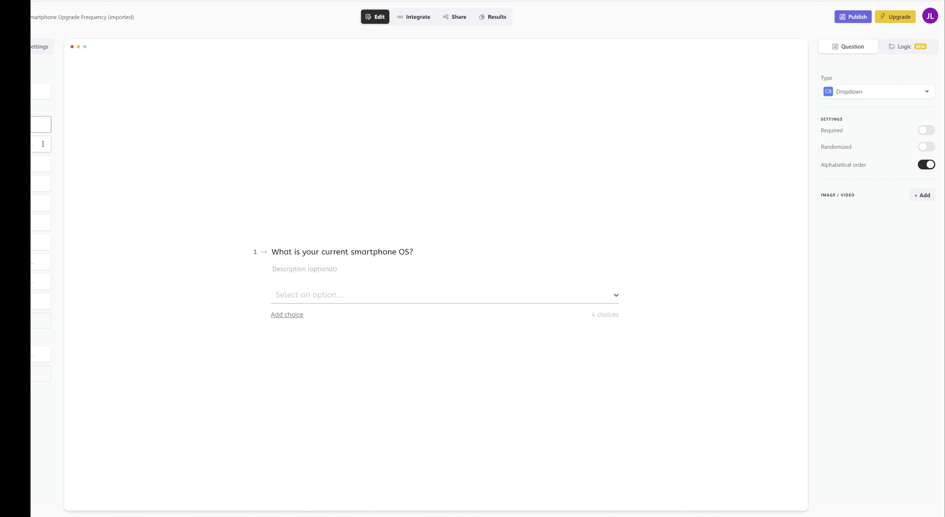
{"action": "left_click", "coordinate": [38, 143]}
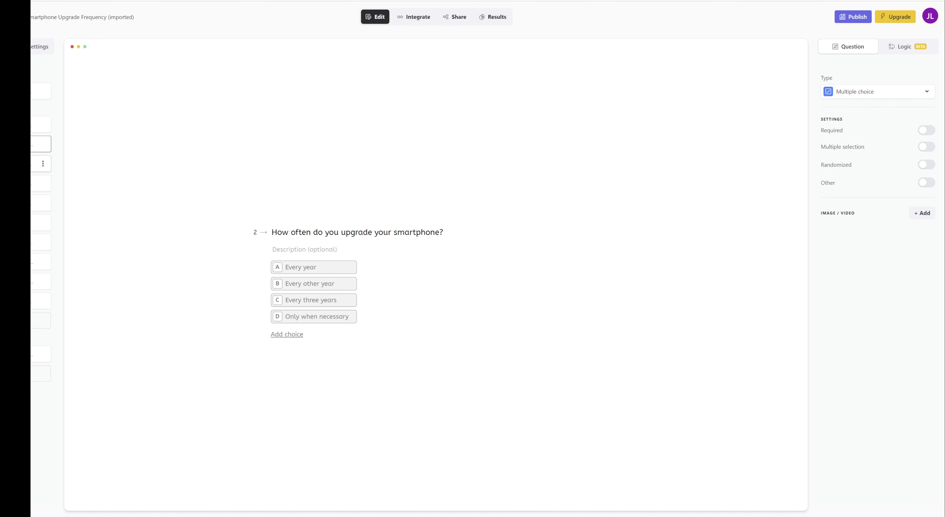
{"action": "left_click", "coordinate": [38, 163]}
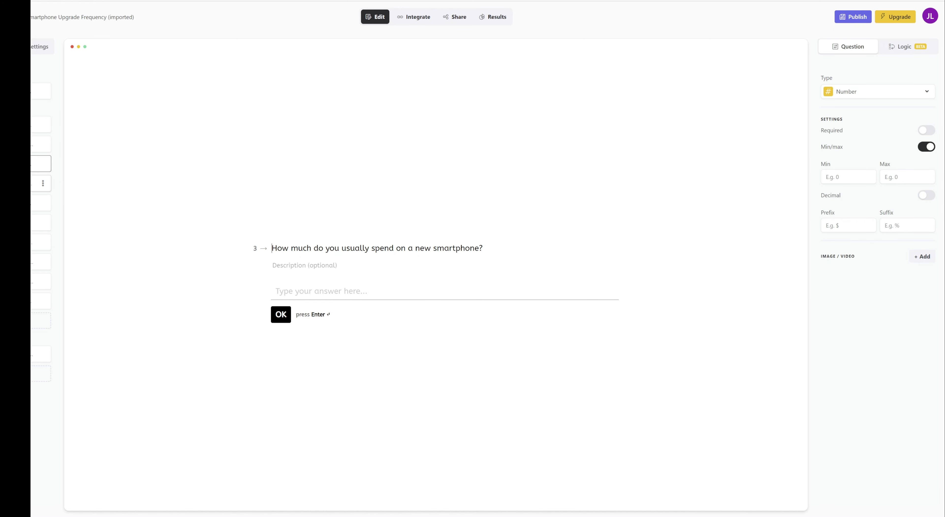
{"action": "left_click", "coordinate": [39, 183]}
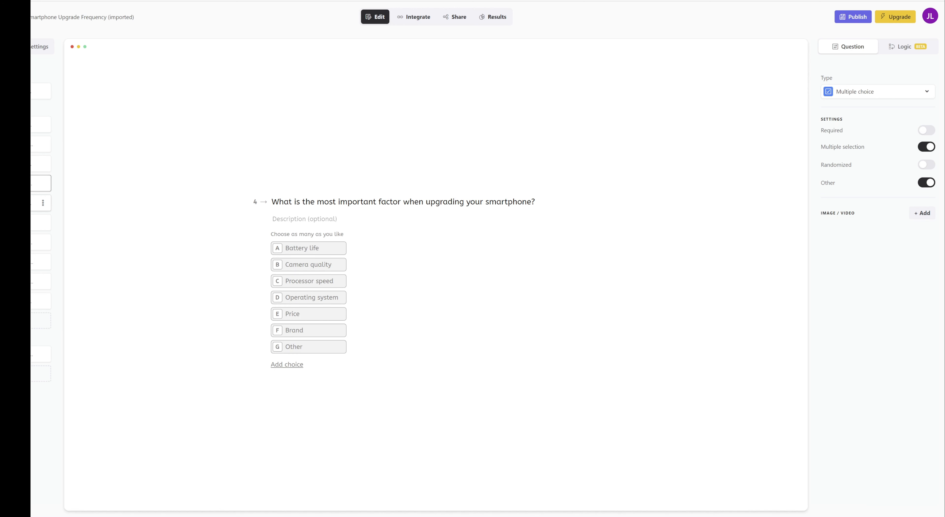
{"action": "left_click", "coordinate": [39, 203]}
{"action": "left_click", "coordinate": [39, 300]}
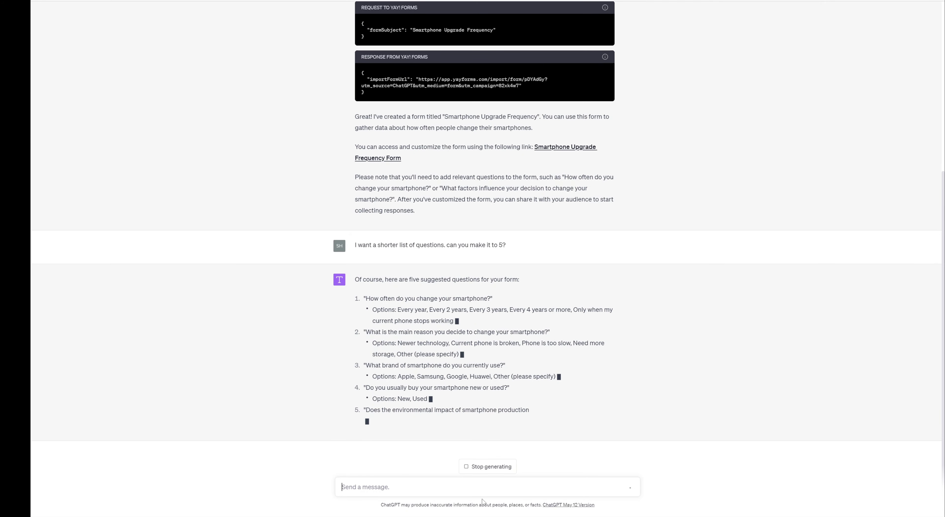
Ask ChatGPT to update the form created earlier on Yay!Forms with the new list
{"action": "type", "text": "can y"}
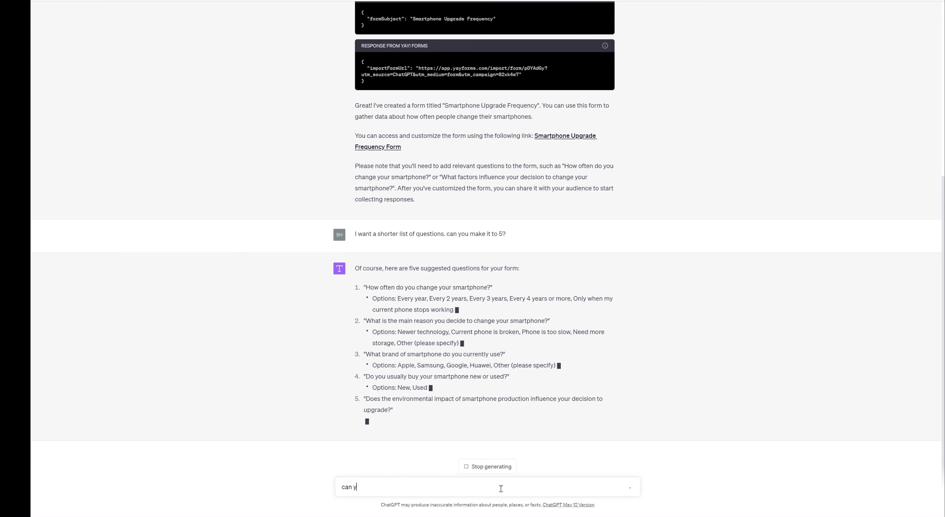
{"action": "type", "text": "ou update th"}
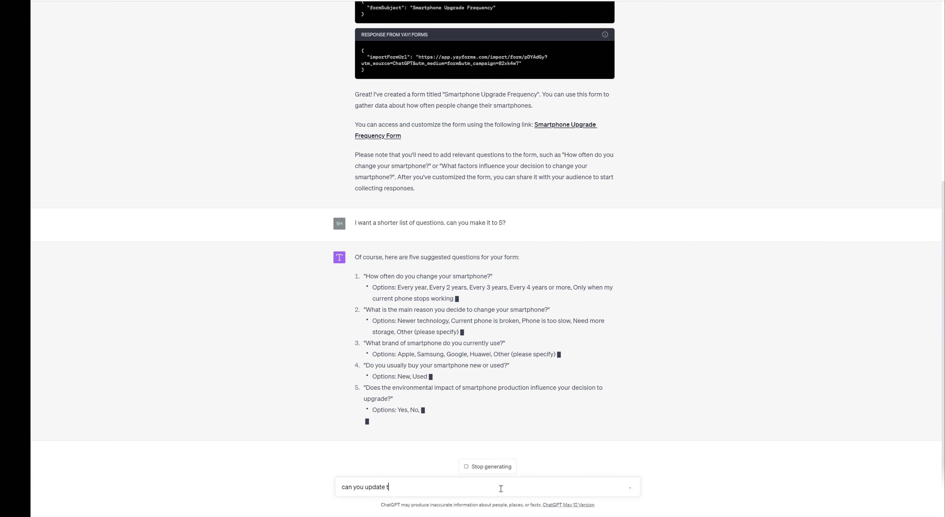
{"action": "type", "text": "e new list to the form designed and cr"}
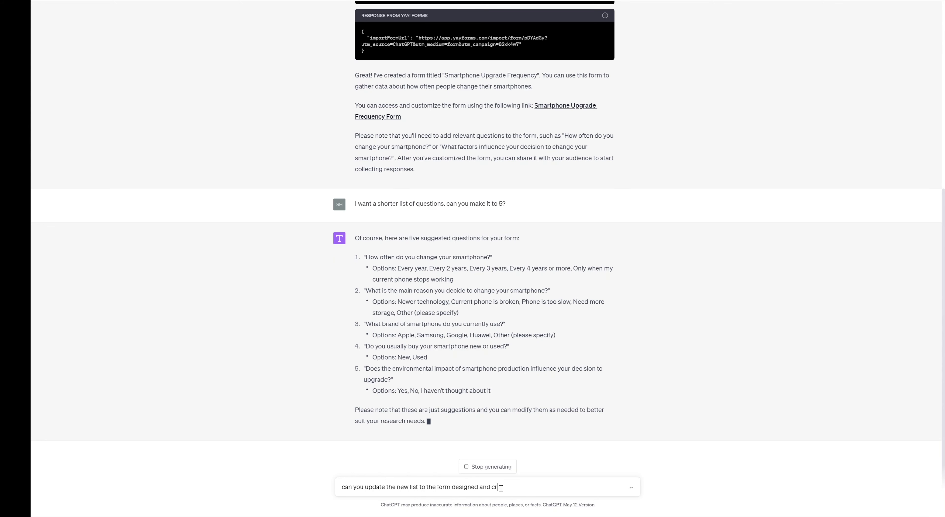
{"action": "type", "text": "eated before"}
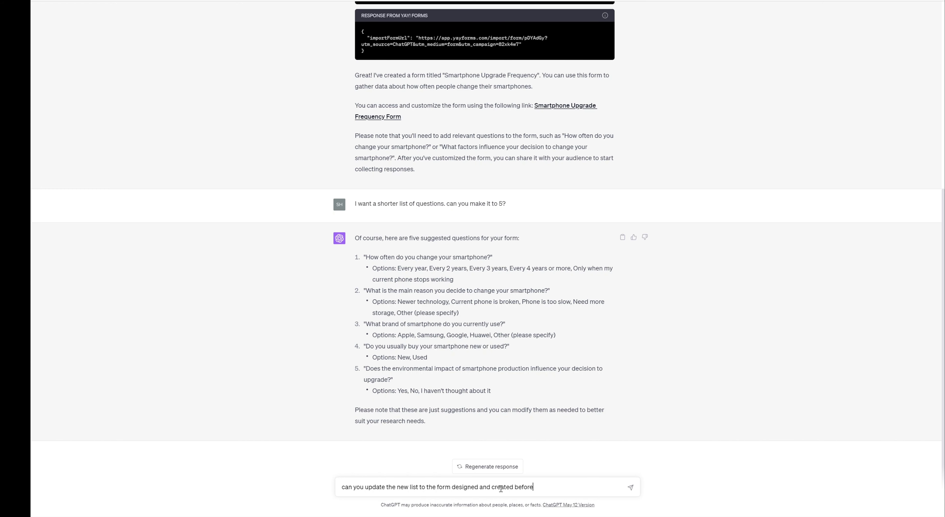
{"action": "type", "text": " on Yay"}
{"action": "type", "text": "s"}
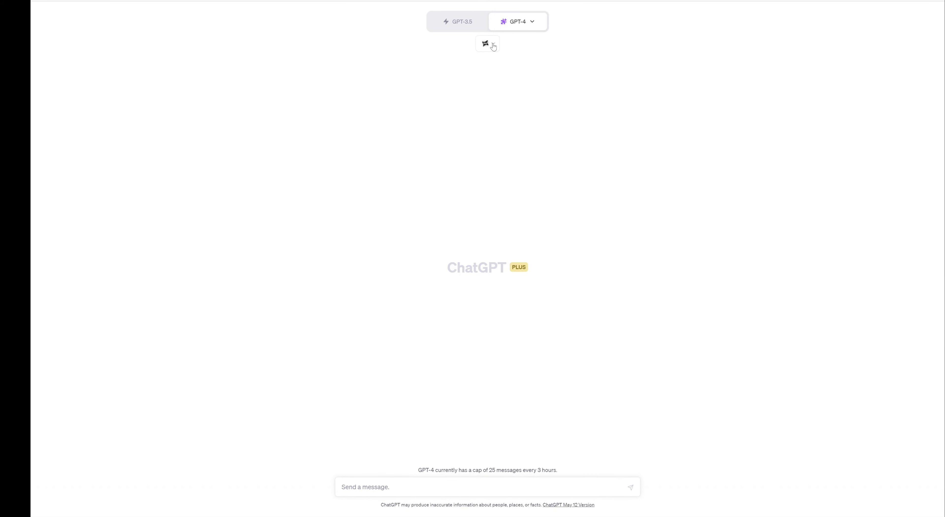
Disable the Yay! Forms plugin for this chat
{"action": "left_click", "coordinate": [493, 46]}
{"action": "left_click", "coordinate": [586, 140]}
{"action": "scroll", "coordinate": [575, 121], "scroll_direction": "down", "scroll_amount": 1}
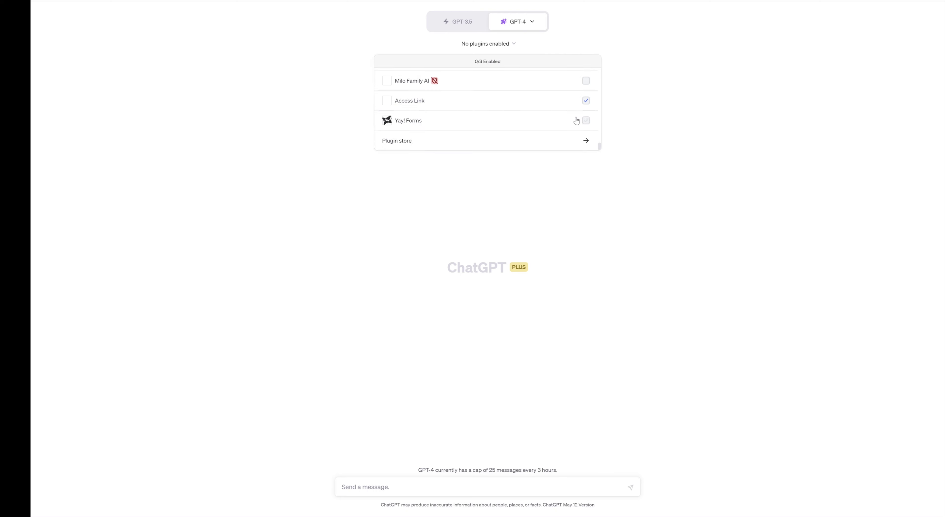
Install the AskYourPDF plugin from the plugin store
{"action": "left_click", "coordinate": [560, 140]}
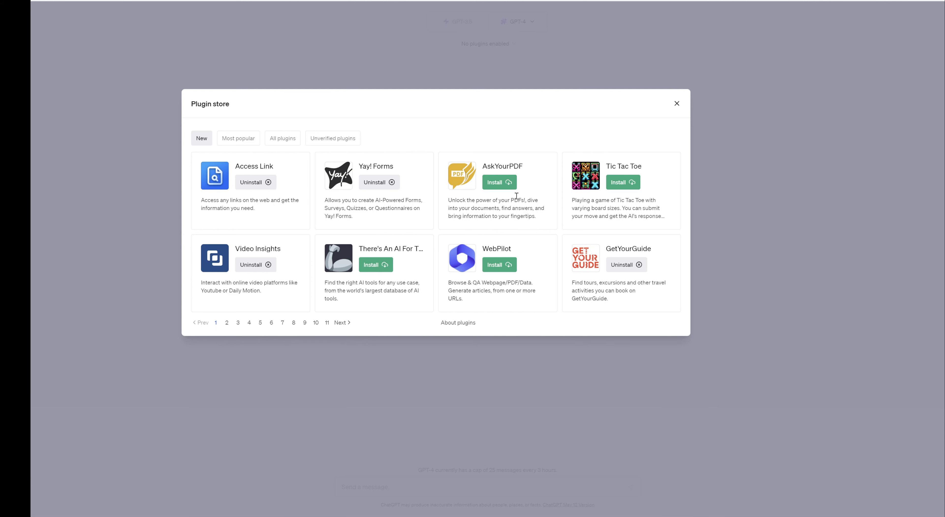
{"action": "left_click", "coordinate": [508, 183]}
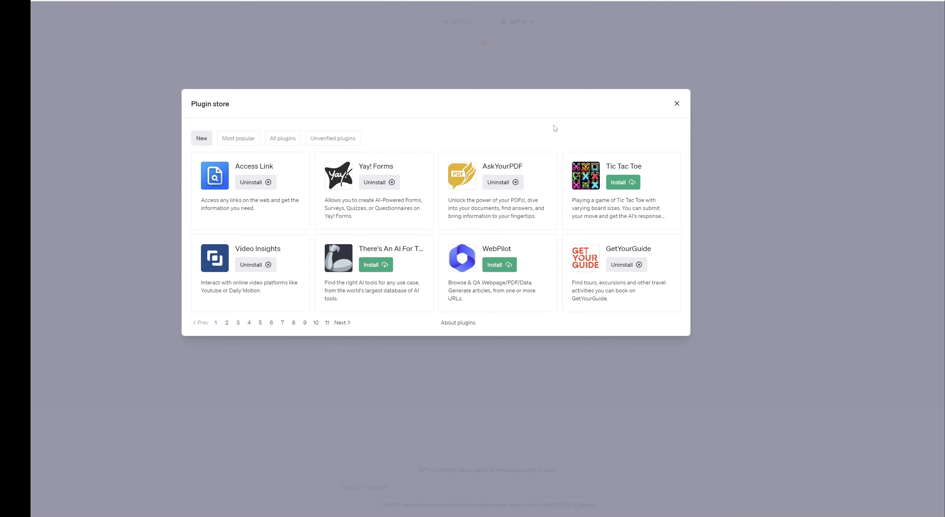
{"action": "left_click", "coordinate": [677, 104]}
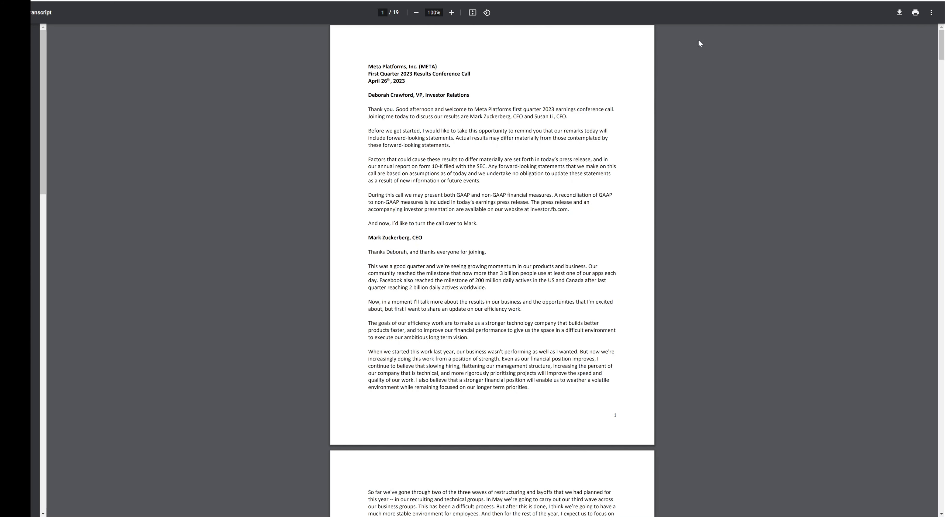
Return from the Meta transcript PDF to the empty GPT-4 chat
{"action": "key", "text": "ctrl+Tab"}
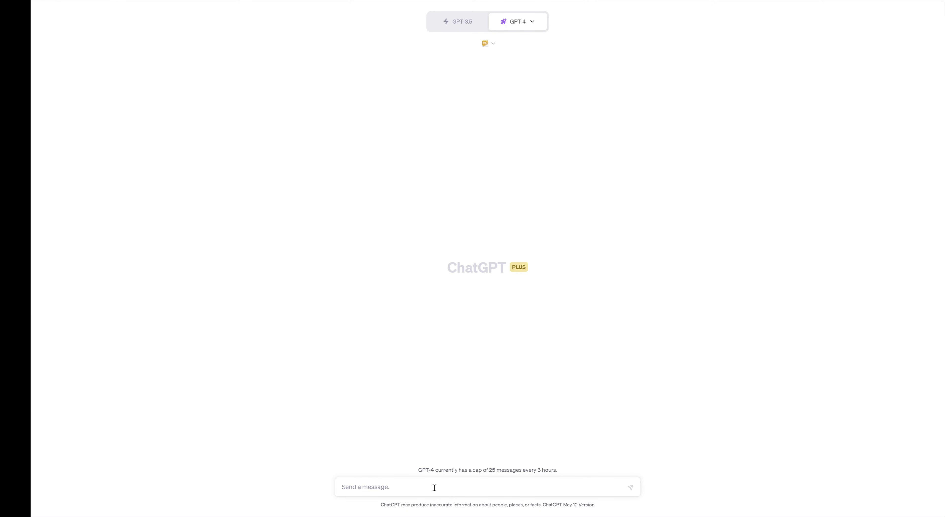
Send 'summarize this:' with the pasted Meta transcript PDF link and expand the AskYourPDF details
{"action": "type", "text": "summarize thsi"}
{"action": "key", "text": "BackSpace"}
{"action": "type", "text": "is:"}
{"action": "type", "text": "https://s21.q4cdn.com/399680738/files/doc_financials/2023/q1/META-Q1-2023-Earnings-Call-Transcript.pdf"}
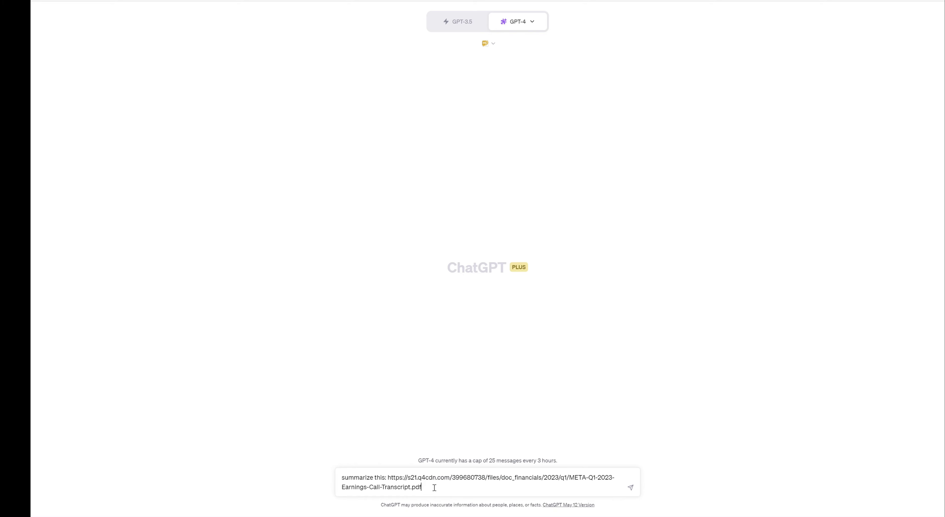
{"action": "key", "text": "Return"}
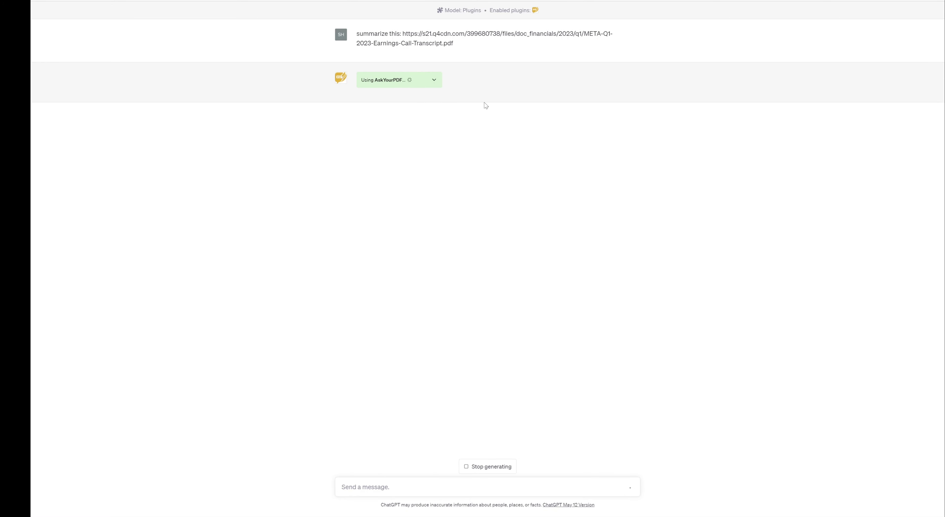
{"action": "left_click", "coordinate": [434, 80]}
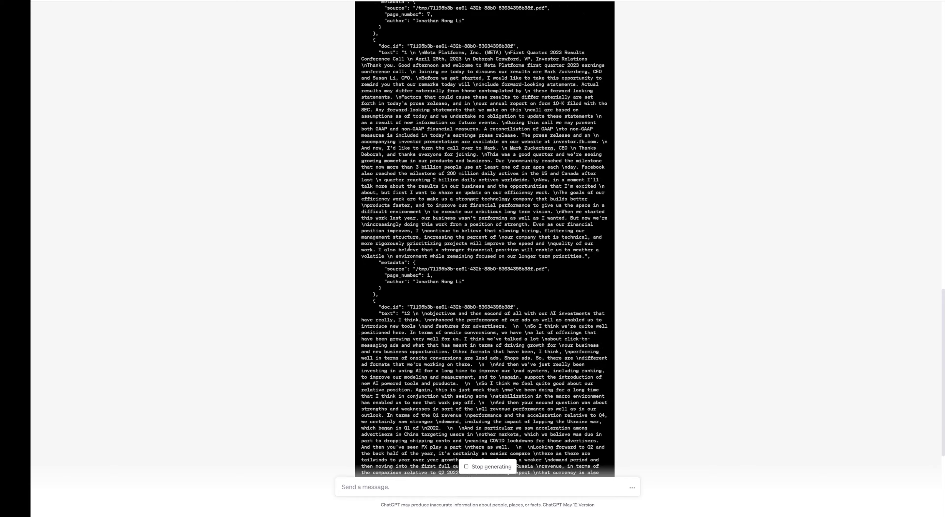
{"action": "scroll", "coordinate": [725, 189], "scroll_direction": "up", "scroll_amount": 10}
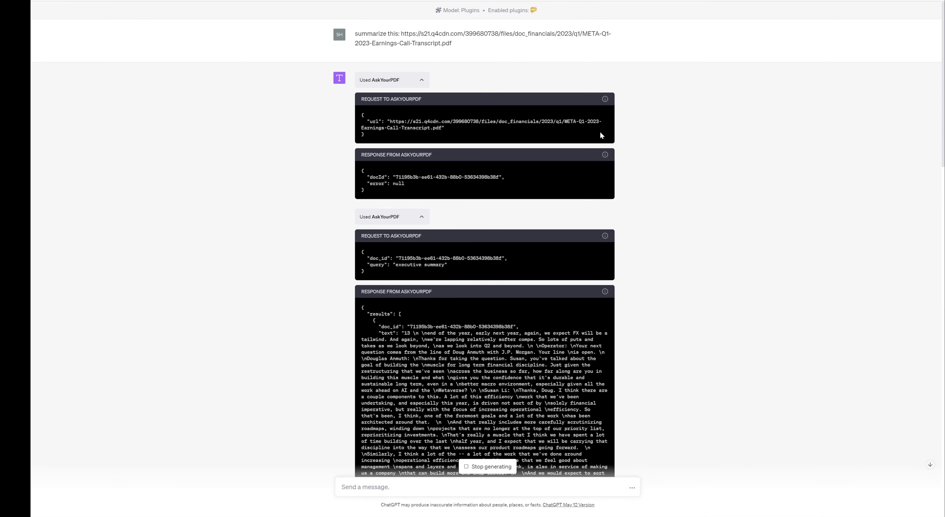
Collapse both AskYourPDF call blocks to read the summary, then switch to the transcript PDF
{"action": "left_click", "coordinate": [421, 80]}
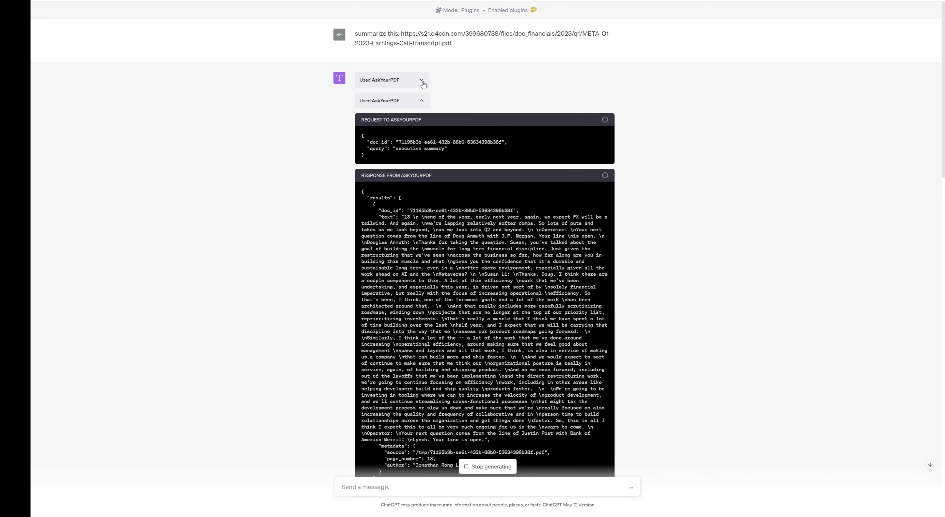
{"action": "left_click", "coordinate": [421, 102]}
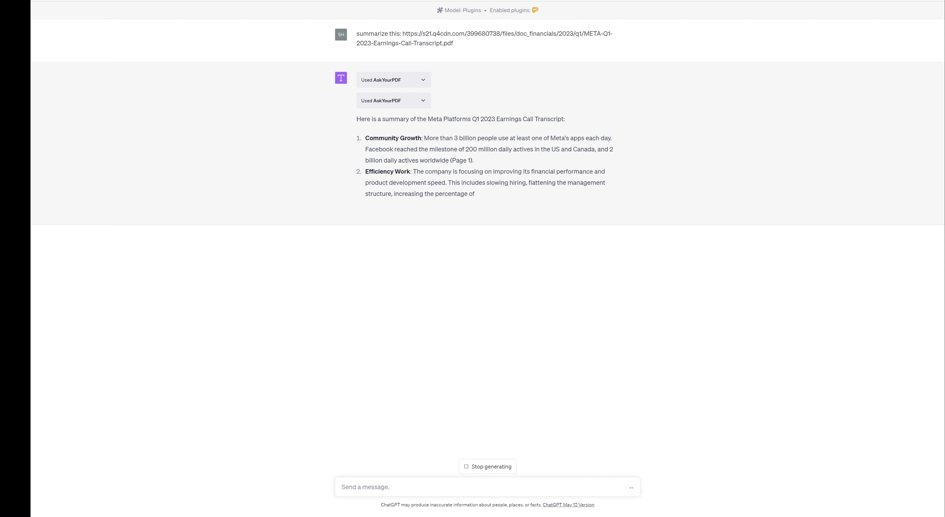
{"action": "key", "text": "ctrl+Tab"}
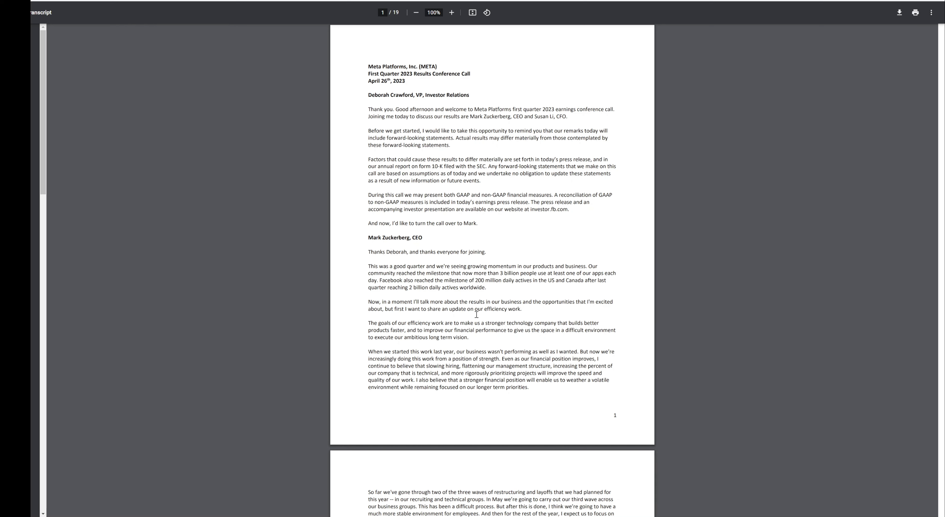
Highlight the '3 billion people' line on page 1, then stop ChatGPT's stalled summary
{"action": "left_click_drag", "start_coordinate": [499, 274], "coordinate": [382, 282]}
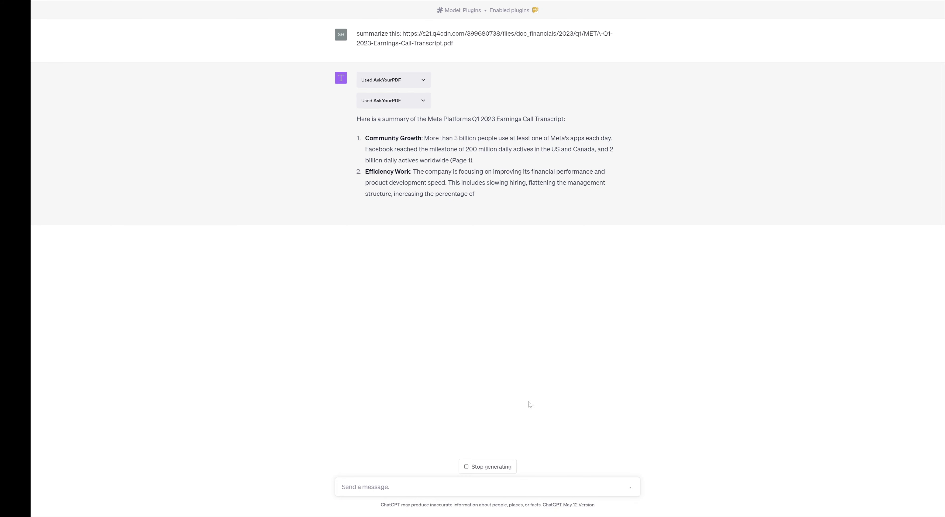
{"action": "left_click", "coordinate": [498, 471]}
Send 'summarize again' and regenerate the failed response twice
{"action": "left_click", "coordinate": [494, 488]}
{"action": "type", "text": "summarize again"}
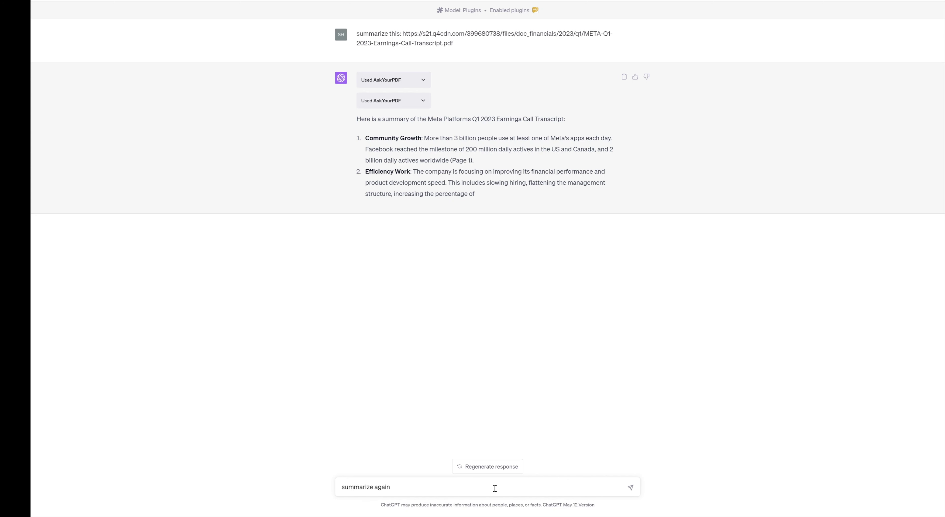
{"action": "key", "text": "Return"}
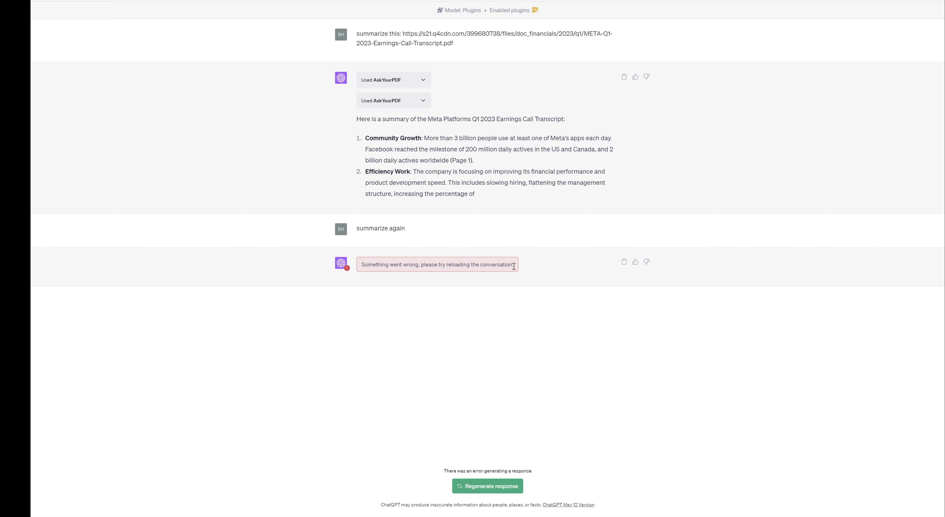
{"action": "left_click", "coordinate": [508, 489]}
{"action": "left_click", "coordinate": [493, 490]}
Copy the original summarize prompt with its PDF link and resend it in a new chat
{"action": "left_click_drag", "start_coordinate": [357, 35], "coordinate": [471, 52]}
{"action": "key", "text": "ctrl+c"}
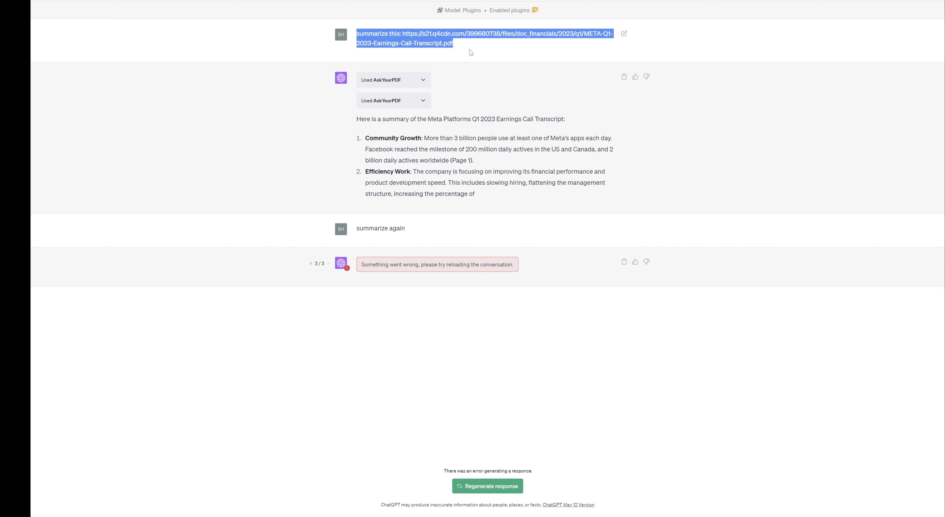
{"action": "left_click", "coordinate": [469, 70]}
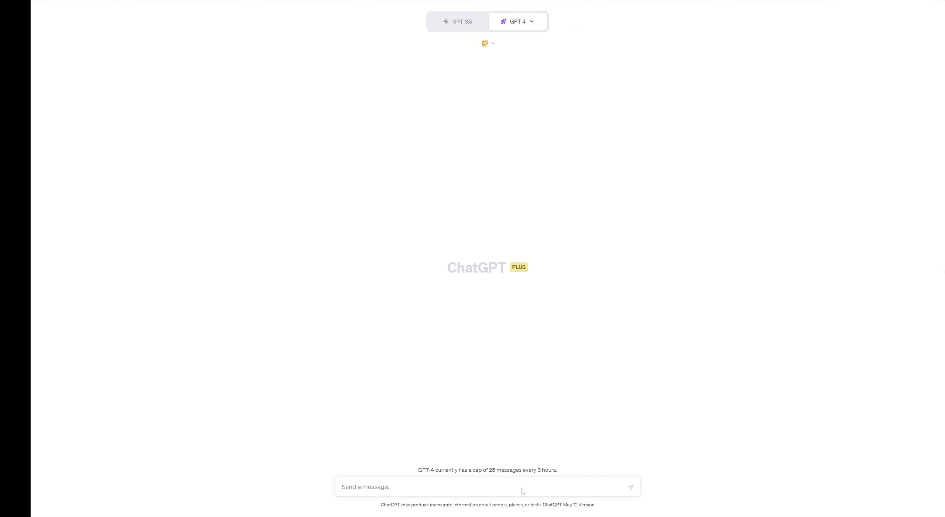
{"action": "key", "text": "ctrl+v"}
{"action": "key", "text": "Return"}
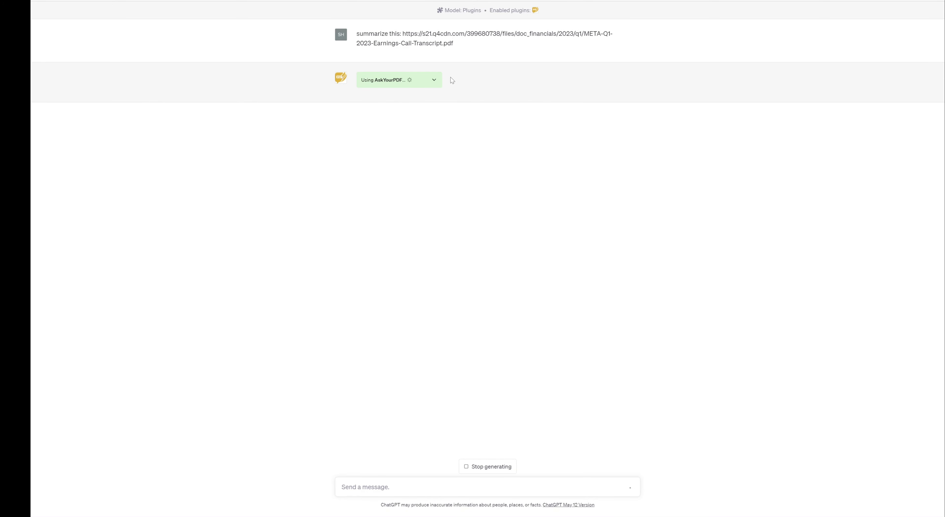
Expand the AskYourPDF request details while the seven-point summary streams in
{"action": "left_click", "coordinate": [433, 81]}
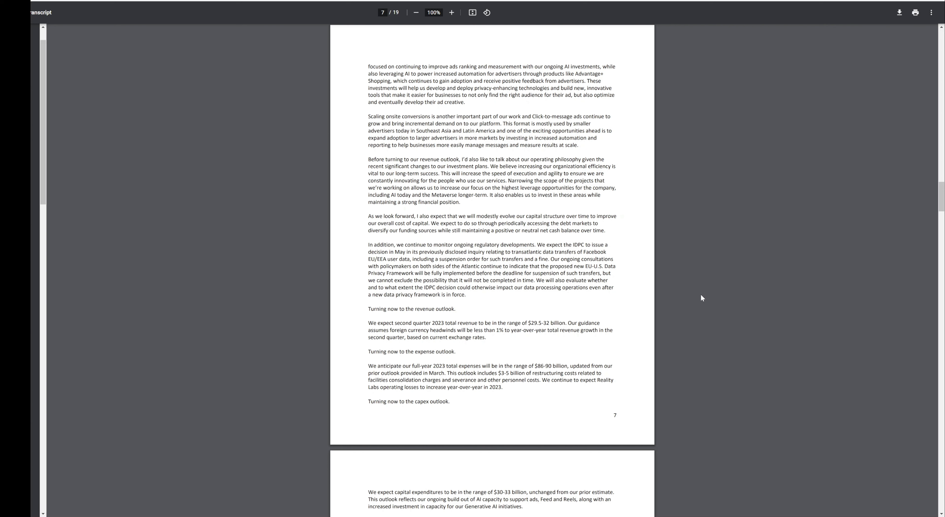
Highlight the $29.5-32 billion revenue outlook on PDF page 7, then clear the selection
{"action": "left_click_drag", "start_coordinate": [528, 323], "coordinate": [564, 322]}
{"action": "left_click", "coordinate": [632, 275]}
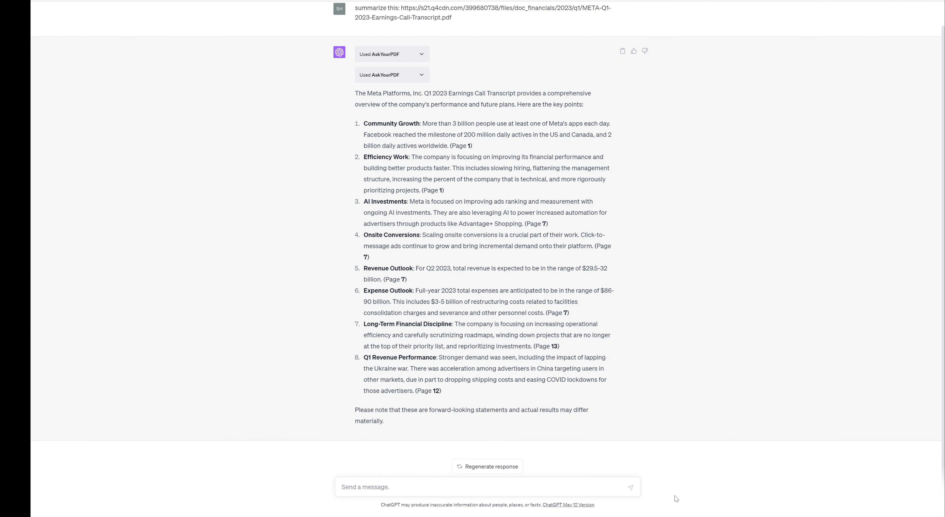
Ask ChatGPT whether Zuckerberg said he is shifting more towards AI than the metaverse
{"action": "type", "text": "did "}
{"action": "type", "text": "Z"}
{"action": "type", "text": "uckerg=b"}
{"action": "type", "text": "urg"}
{"action": "key", "text": "BackSpace"}
{"action": "key", "text": "BackSpace"}
{"action": "key", "text": "End"}
{"action": "type", "text": "say that he is shifting more"}
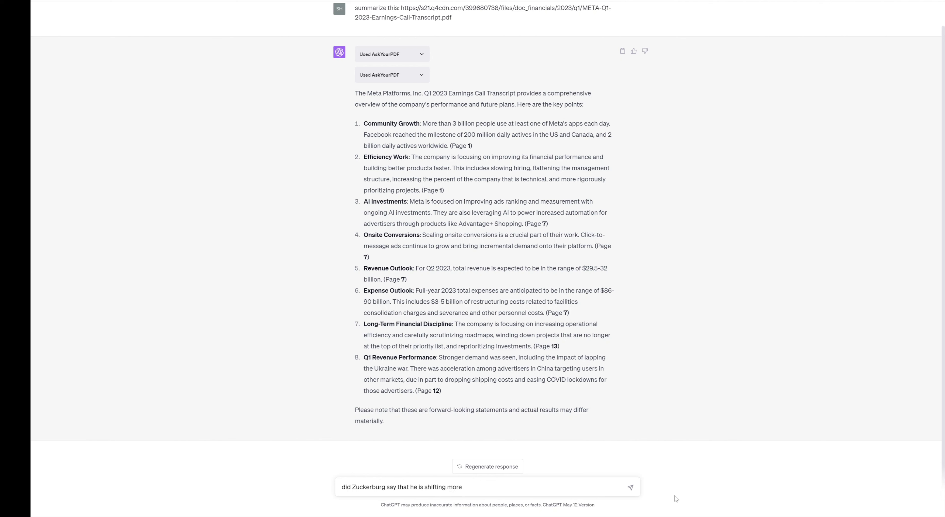
{"action": "type", "text": " towwraads"}
{"action": "key", "text": "Delete"}
{"action": "key", "text": "Delete"}
{"action": "key", "text": "Delete"}
{"action": "key", "text": "BackSpace"}
{"action": "key", "text": "BackSpace"}
{"action": "type", "text": "ards AI"}
{"action": "type", "text": "?"}
{"action": "key", "text": "Return"}
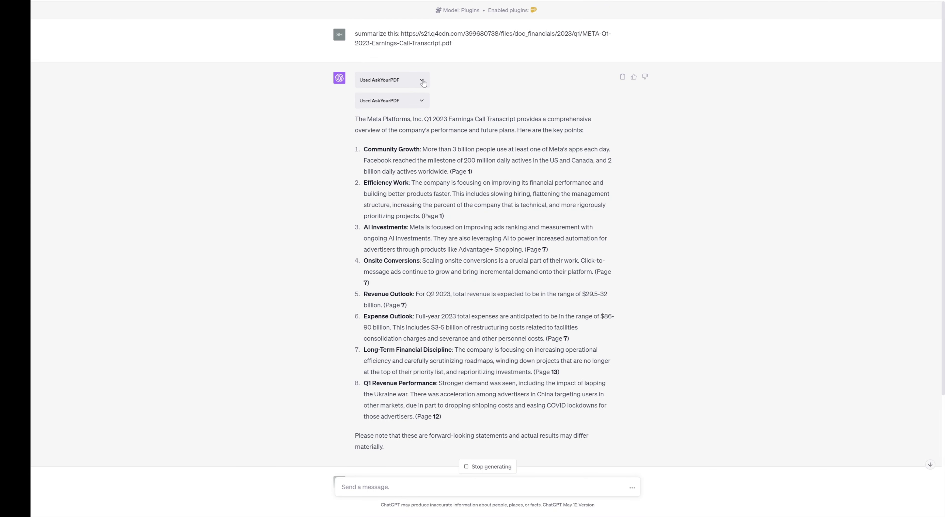
Expand the first AskYourPDF call to review its request and response, then collapse it
{"action": "left_click", "coordinate": [422, 80]}
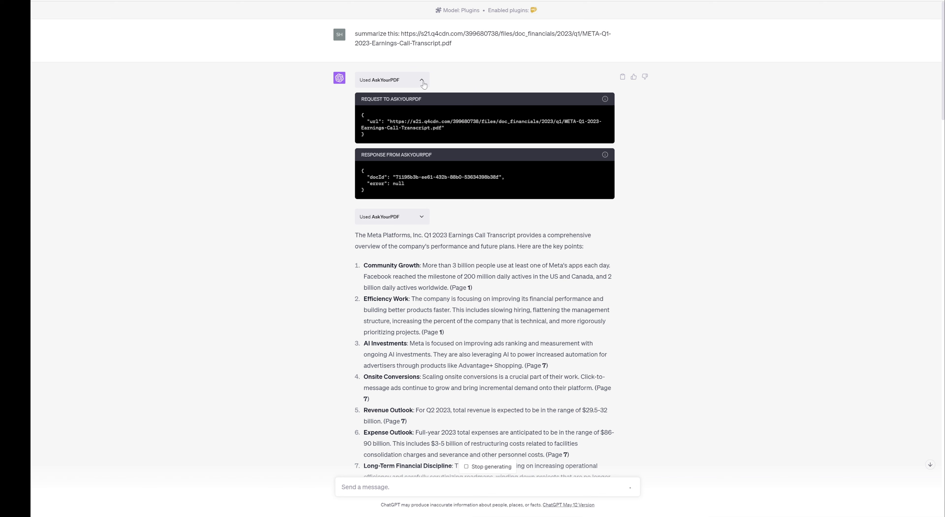
{"action": "left_click", "coordinate": [422, 84]}
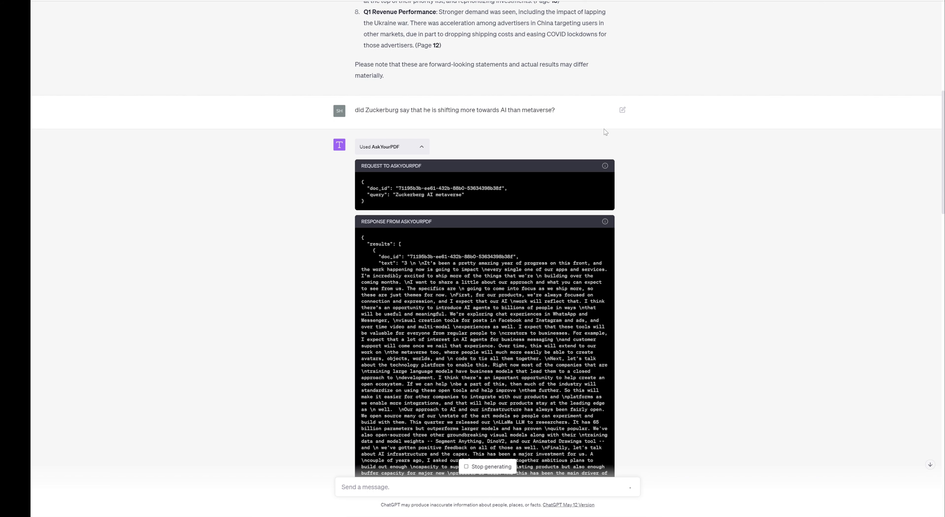
Collapse the AskYourPDF lookup panel to read the answer about AI and the metaverse
{"action": "left_click", "coordinate": [422, 148]}
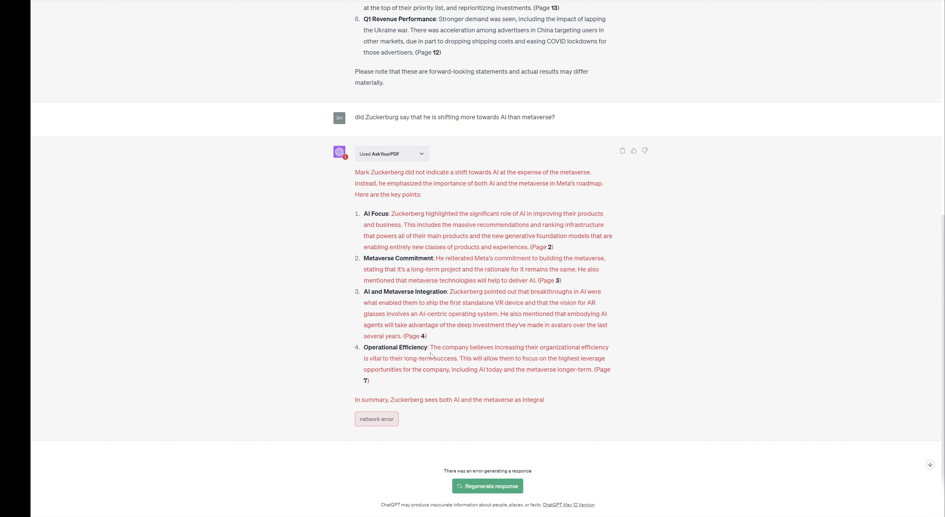
{"action": "left_click_drag", "start_coordinate": [366, 349], "coordinate": [461, 359]}
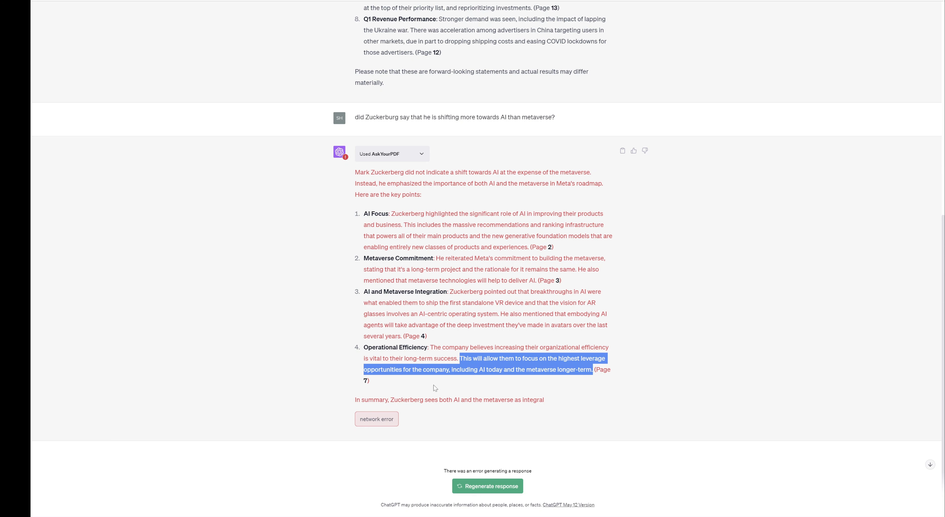
{"action": "left_click", "coordinate": [433, 385]}
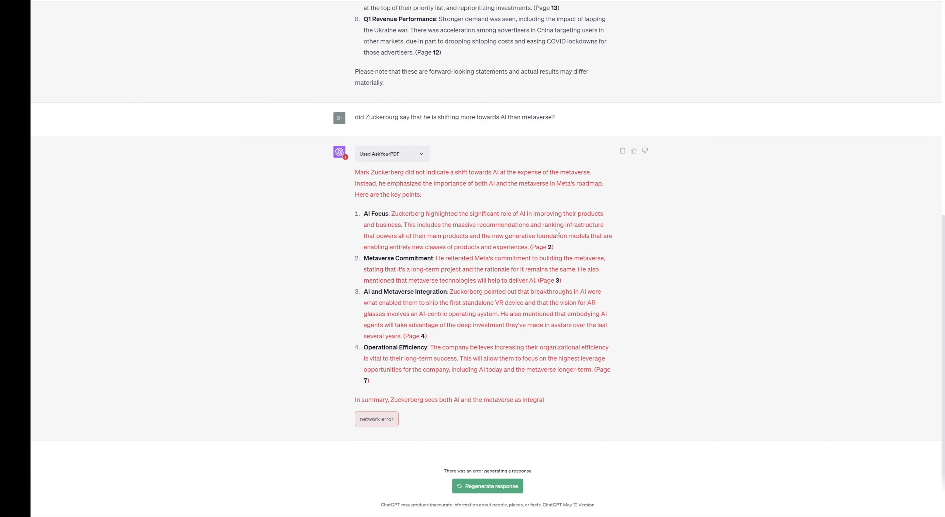
{"action": "scroll", "coordinate": [556, 232], "scroll_direction": "up", "scroll_amount": 10}
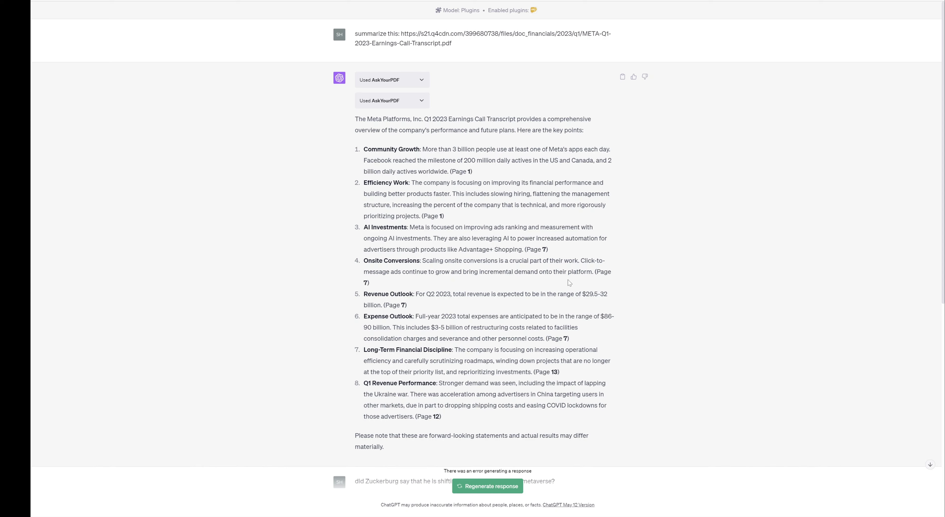
{"action": "scroll", "coordinate": [551, 260], "scroll_direction": "down", "scroll_amount": 10}
{"action": "scroll", "coordinate": [552, 260], "scroll_direction": "up", "scroll_amount": 10}
{"action": "scroll", "coordinate": [552, 260], "scroll_direction": "down", "scroll_amount": 10}
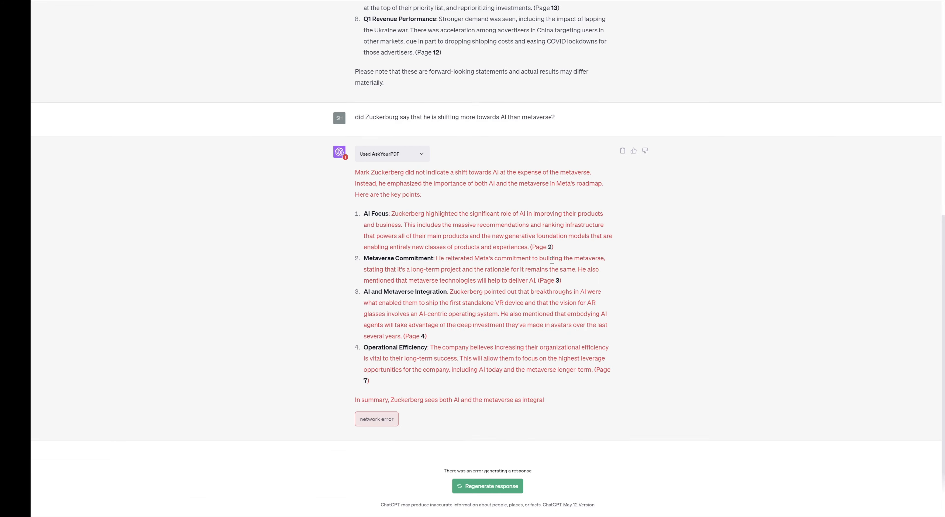
{"action": "scroll", "coordinate": [551, 260], "scroll_direction": "up", "scroll_amount": 10}
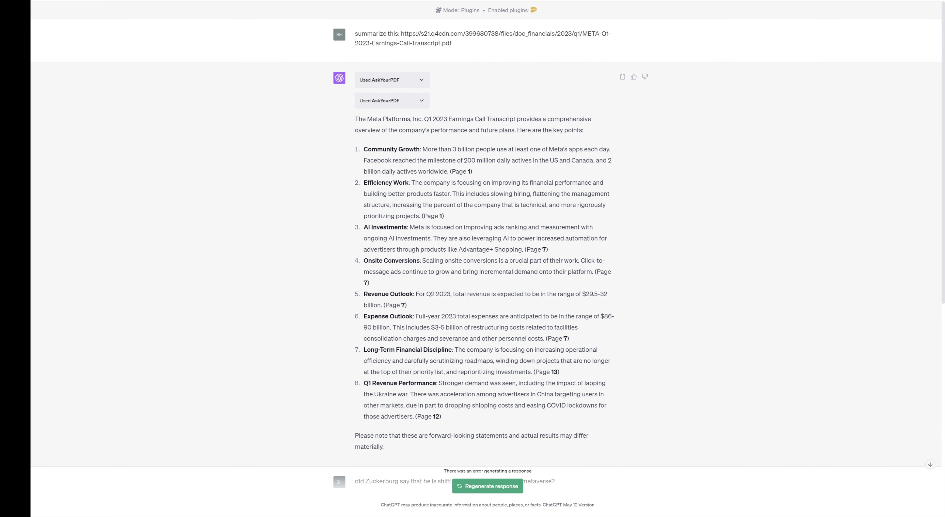
{"action": "left_click", "coordinate": [65, 31]}
Disable AskYourPDF and install the Tic Tac Toe plugin from the plugin store
{"action": "left_click", "coordinate": [492, 46]}
{"action": "left_click", "coordinate": [585, 141]}
{"action": "scroll", "coordinate": [573, 121], "scroll_direction": "down", "scroll_amount": 1}
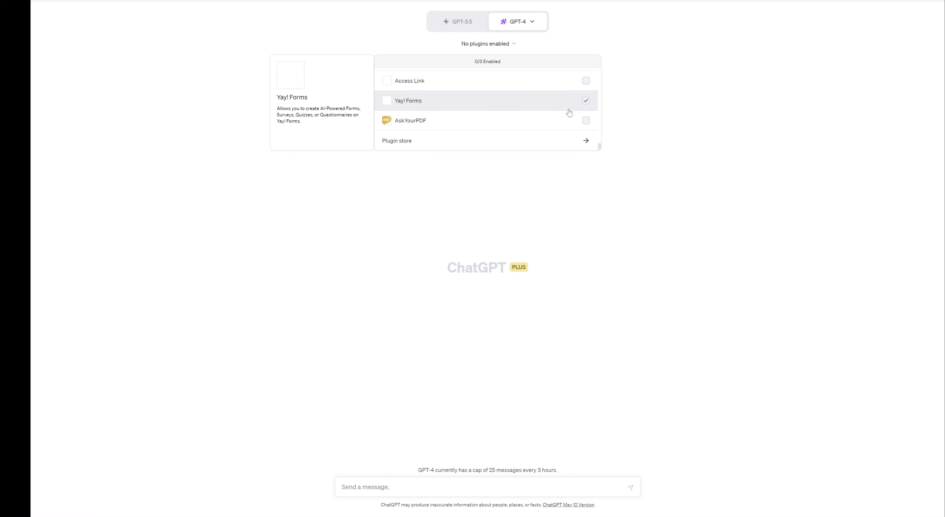
{"action": "left_click", "coordinate": [570, 143]}
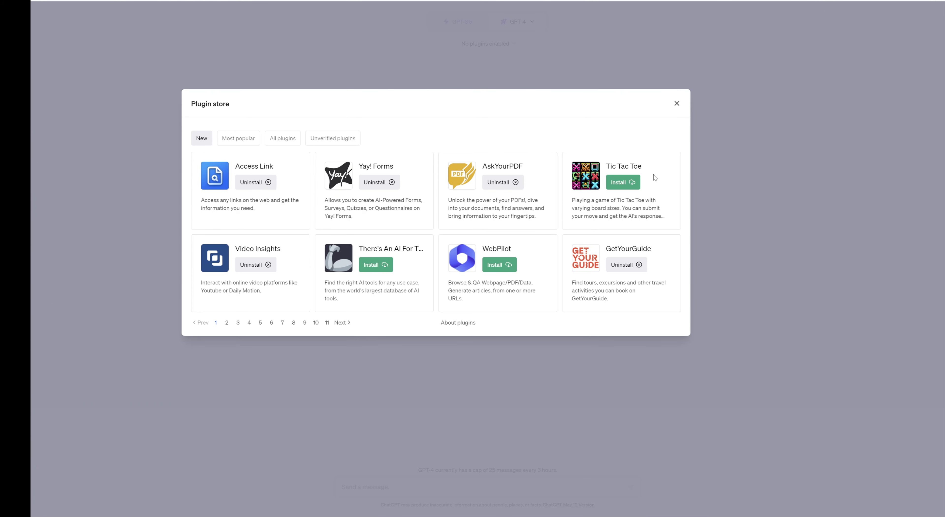
{"action": "left_click", "coordinate": [623, 183]}
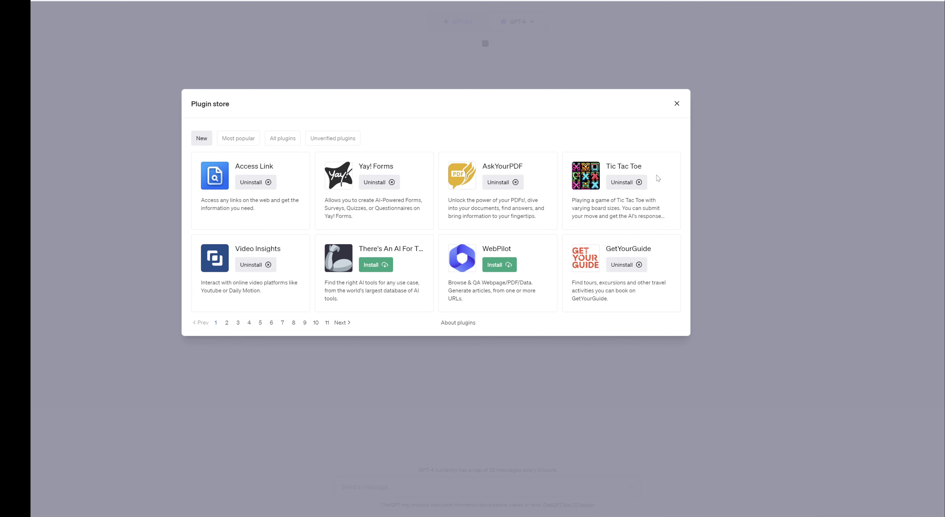
{"action": "left_click", "coordinate": [677, 104]}
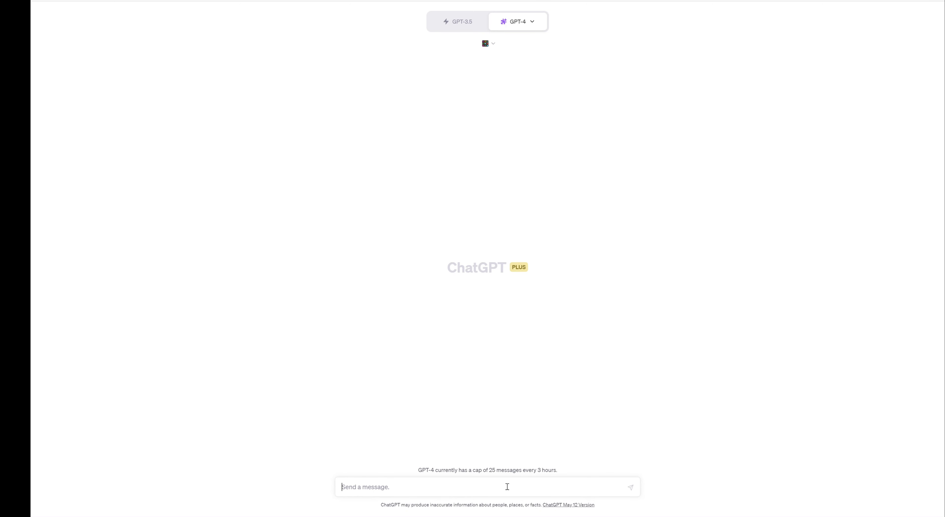
Send 'let's start the game' to the Tic Tac Toe plugin
{"action": "type", "text": "let's start the game!"}
{"action": "key", "text": "Return"}
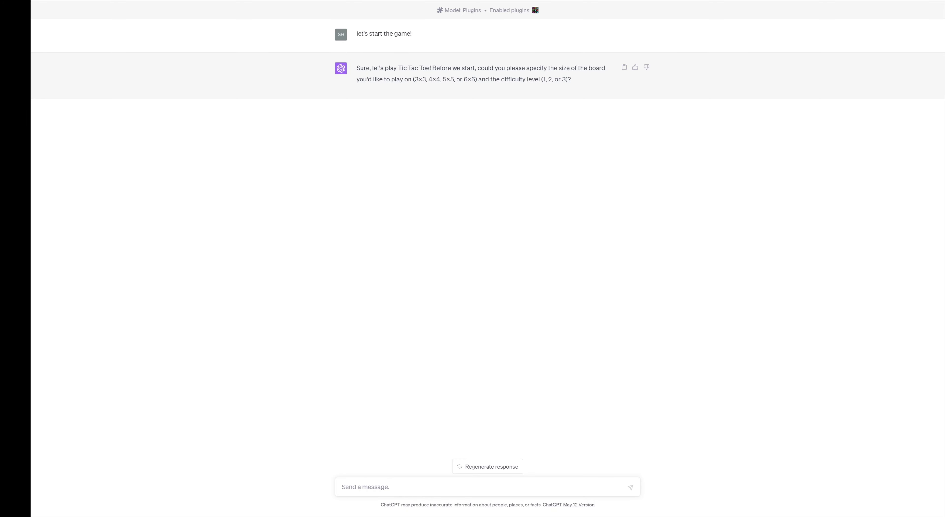
Choose a 3x3 board at level 1 and inspect the request sent to Tic Tac Toe
{"action": "type", "text": "3x3"}
{"action": "type", "text": " e"}
{"action": "type", "text": " level 1"}
{"action": "key", "text": "Return"}
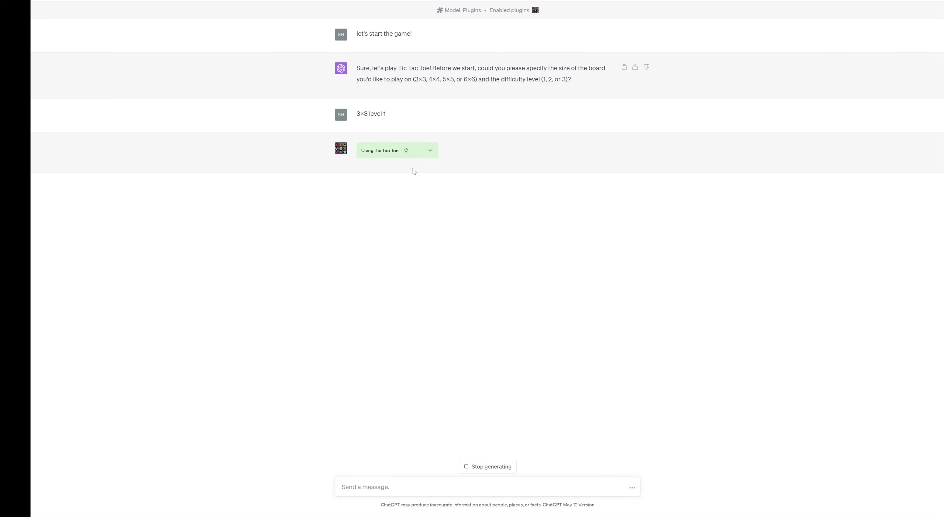
{"action": "left_click", "coordinate": [428, 152]}
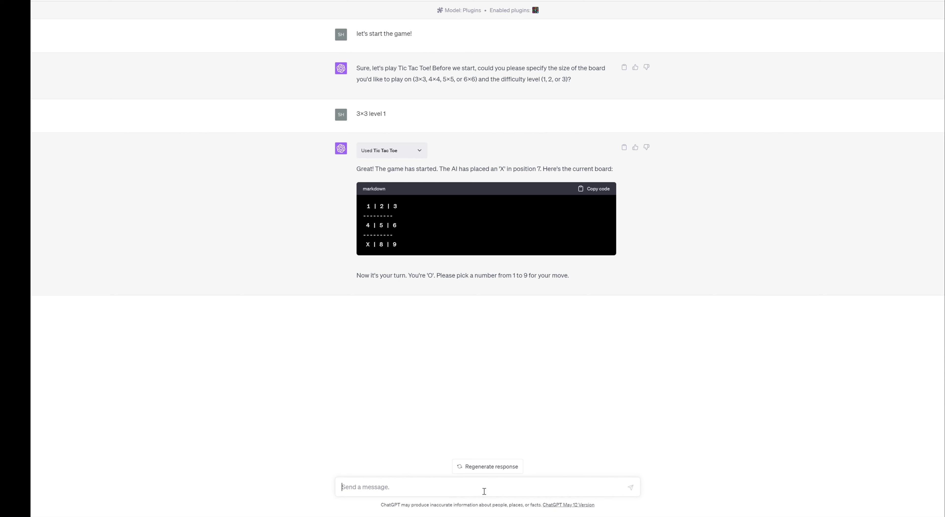
Play O in positions 4 and 9, then review the updated board
{"action": "type", "text": "4"}
{"action": "key", "text": "Return"}
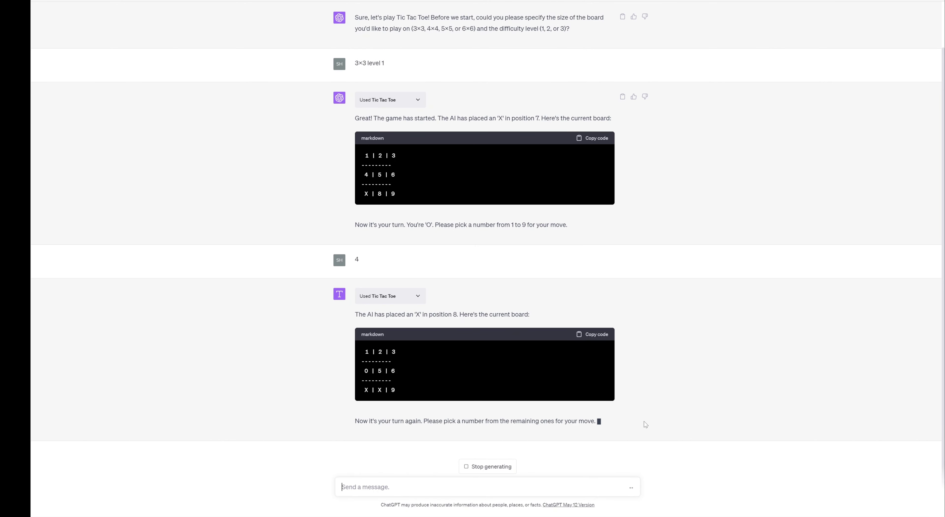
{"action": "type", "text": "9"}
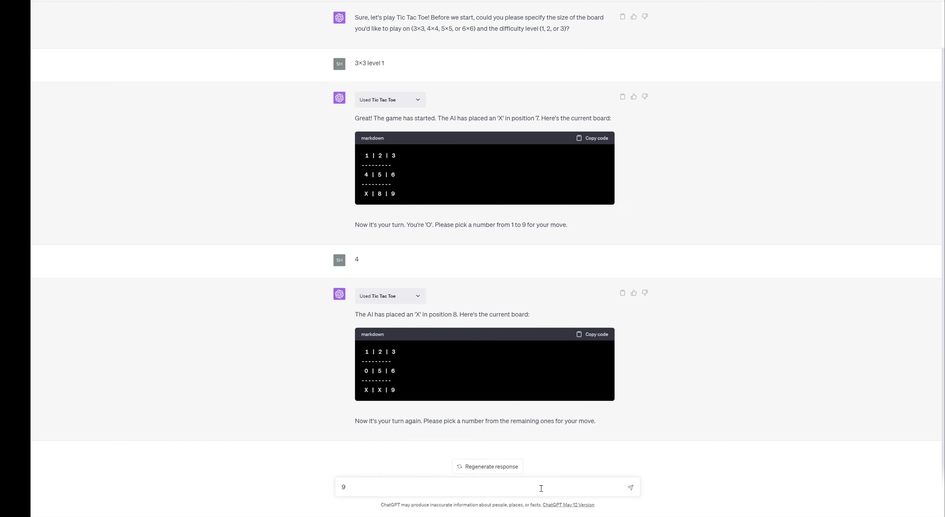
{"action": "key", "text": "Return"}
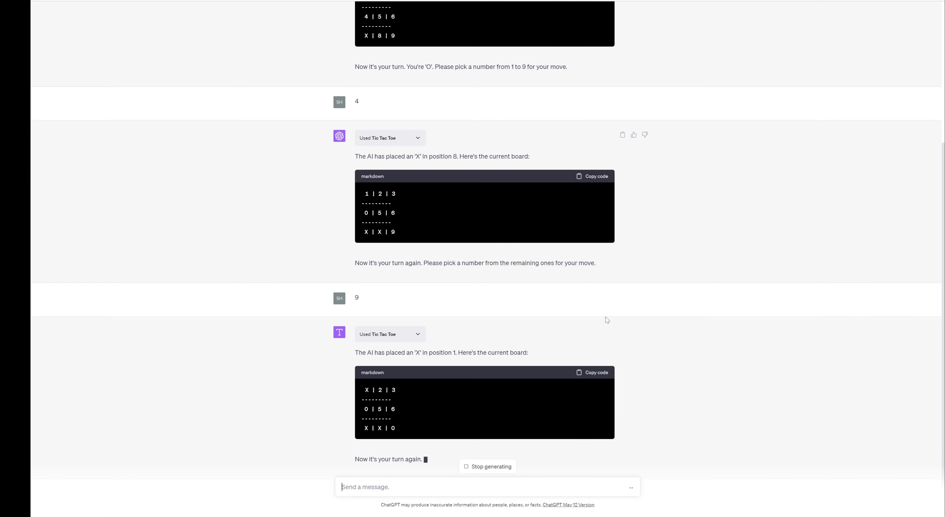
{"action": "scroll", "coordinate": [605, 317], "scroll_direction": "up", "scroll_amount": 5}
{"action": "scroll", "coordinate": [606, 316], "scroll_direction": "down", "scroll_amount": 6}
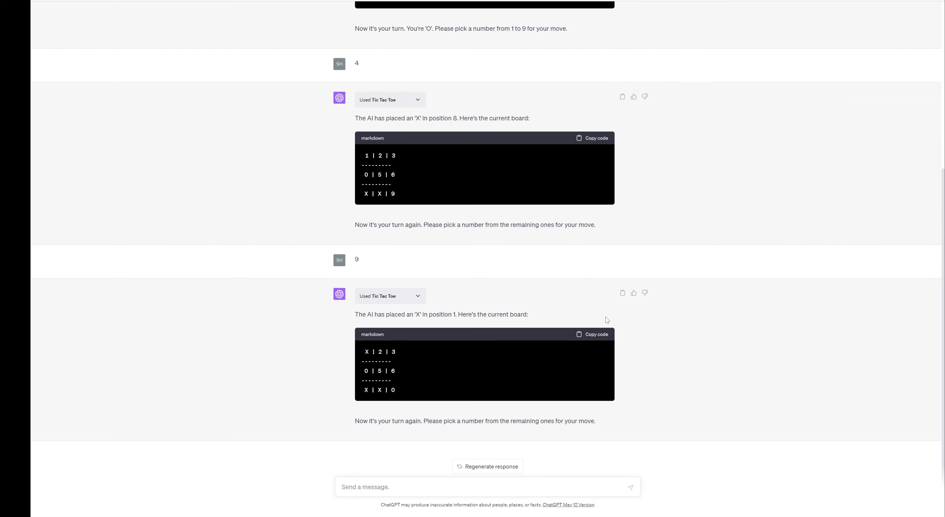
{"action": "scroll", "coordinate": [605, 317], "scroll_direction": "up", "scroll_amount": 2}
{"action": "scroll", "coordinate": [605, 317], "scroll_direction": "down", "scroll_amount": 3}
Play O in position 5 and look back through the game history
{"action": "type", "text": "5"}
{"action": "key", "text": "Return"}
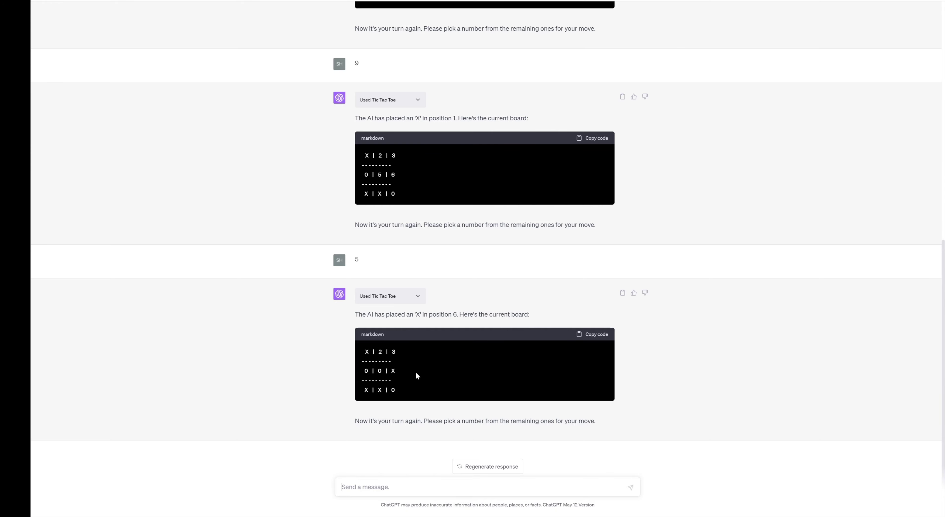
{"action": "scroll", "coordinate": [469, 351], "scroll_direction": "up", "scroll_amount": 10}
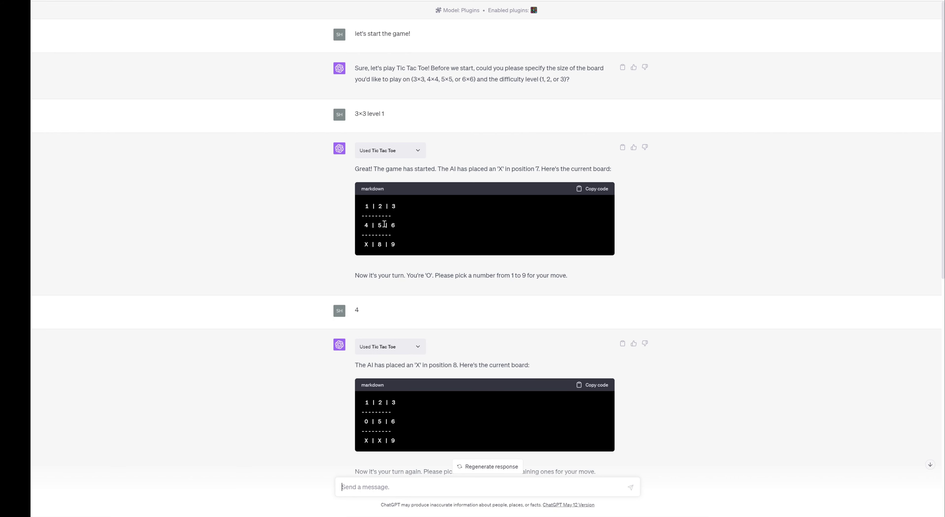
{"action": "scroll", "coordinate": [670, 403], "scroll_direction": "down", "scroll_amount": 10}
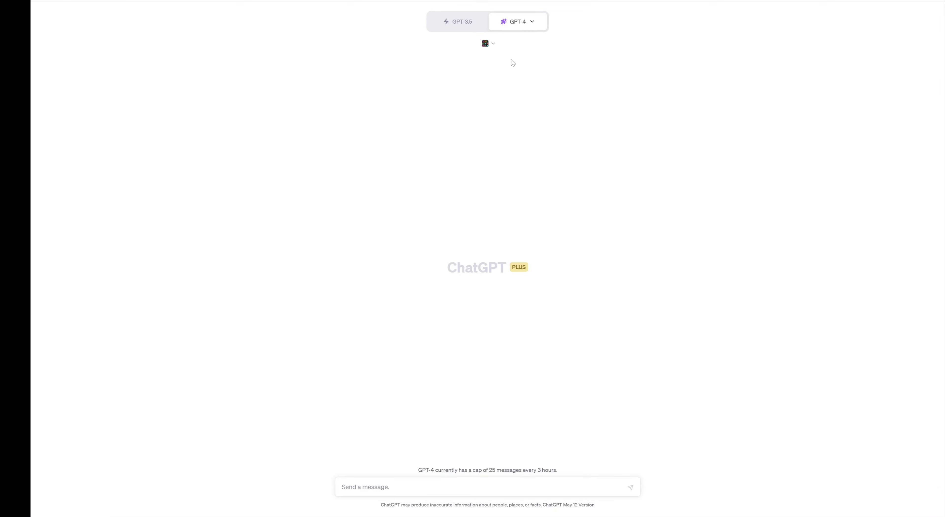
Disable Tic Tac Toe and install the There's An AI For That plugin from the store
{"action": "left_click", "coordinate": [492, 44]}
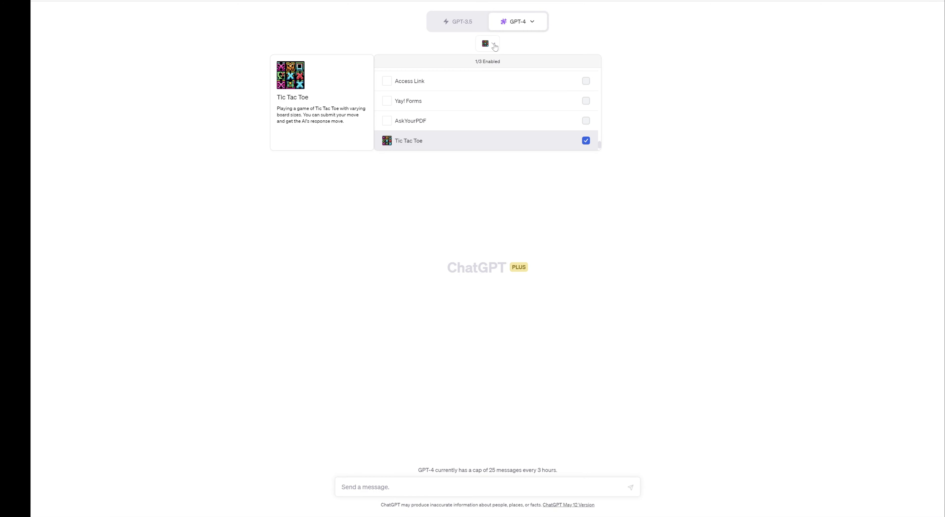
{"action": "left_click", "coordinate": [586, 141]}
{"action": "scroll", "coordinate": [570, 118], "scroll_direction": "down", "scroll_amount": 1}
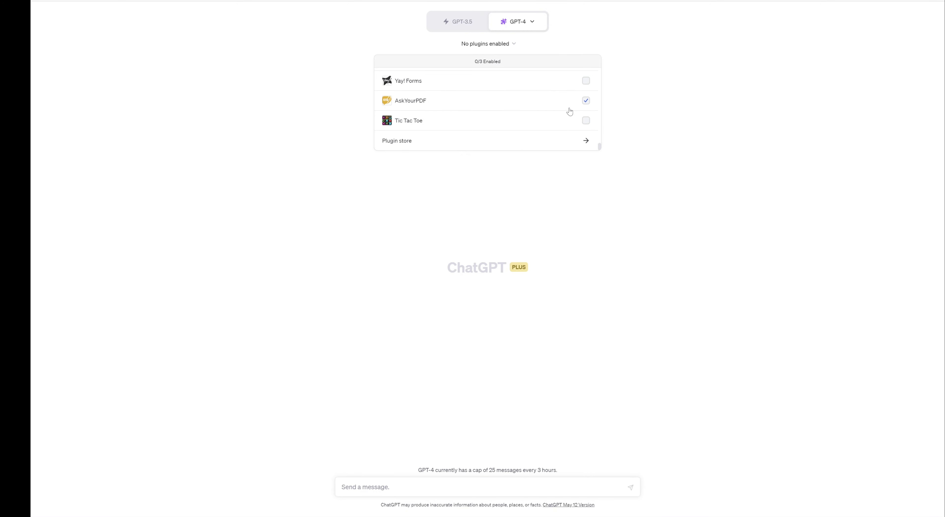
{"action": "left_click", "coordinate": [572, 142]}
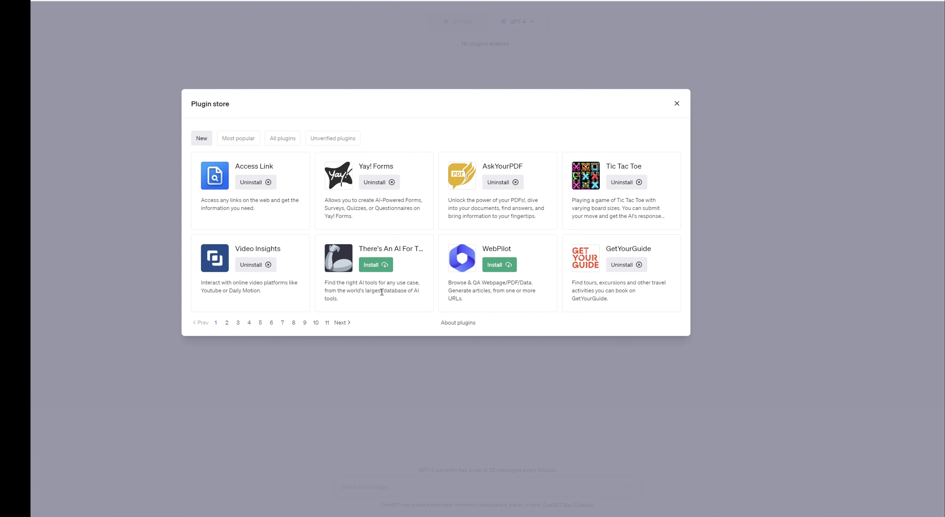
{"action": "left_click", "coordinate": [377, 266]}
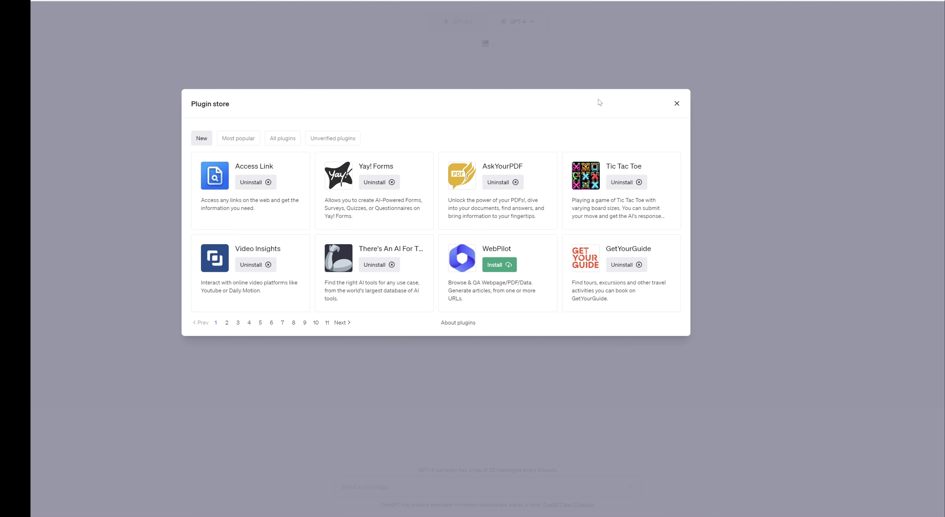
{"action": "left_click", "coordinate": [676, 104]}
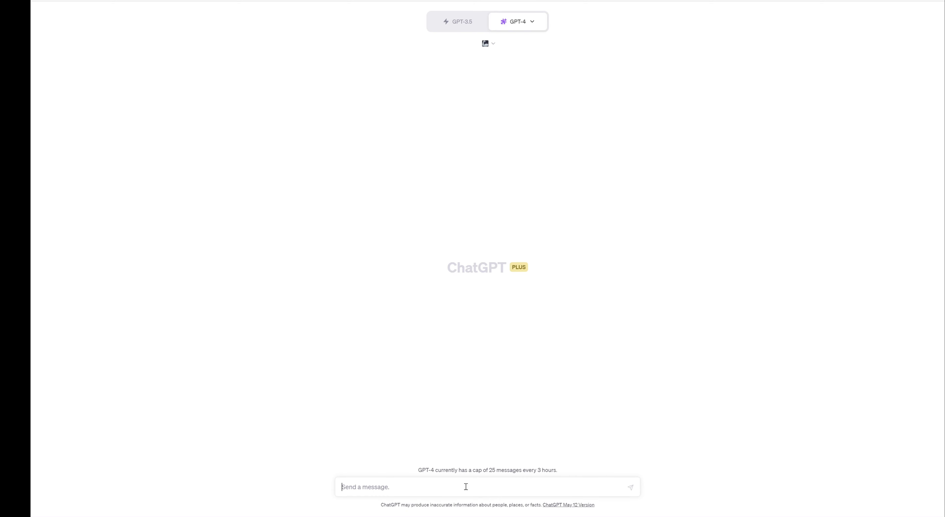
Ask ChatGPT how many plugins there are in its database
{"action": "left_click", "coordinate": [414, 485]}
{"action": "type", "text": "how are"}
{"action": "key", "text": "BackSpace"}
{"action": "key", "text": "BackSpace"}
{"action": "key", "text": "BackSpace"}
{"action": "type", "text": "many many plugins are there in your e there in your DB"}
{"action": "key", "text": "Return"}
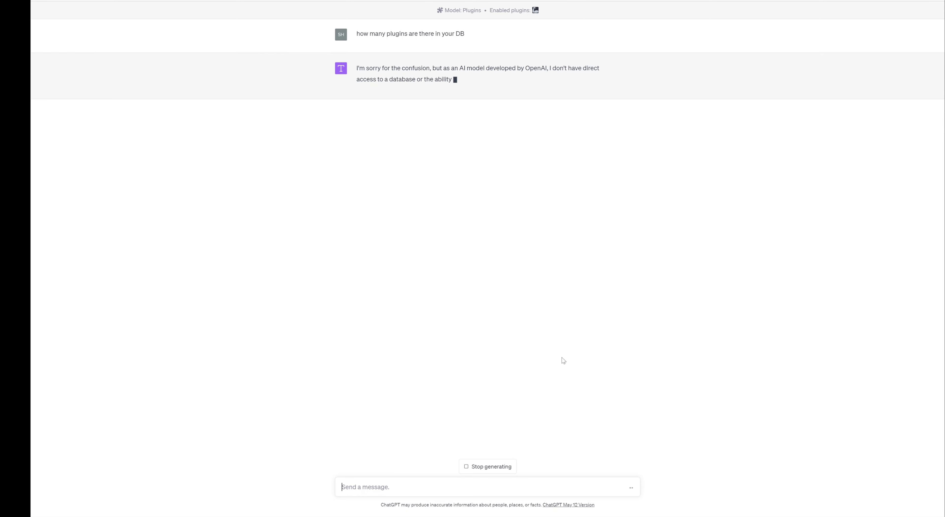
Send the follow-up 'I asking the plugin' to direct the question at the plugin
{"action": "type", "text": "I asking f"}
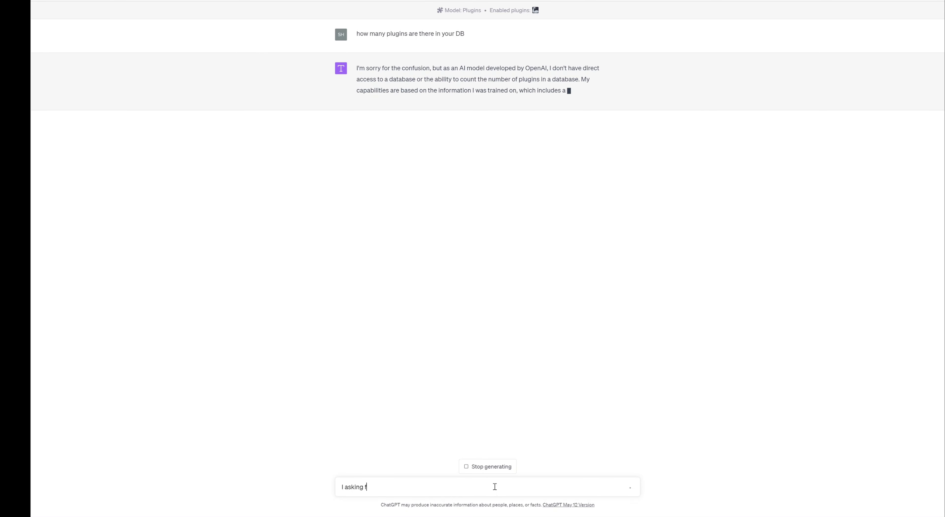
{"action": "key", "text": "BackSpace"}
{"action": "type", "text": "the plu"}
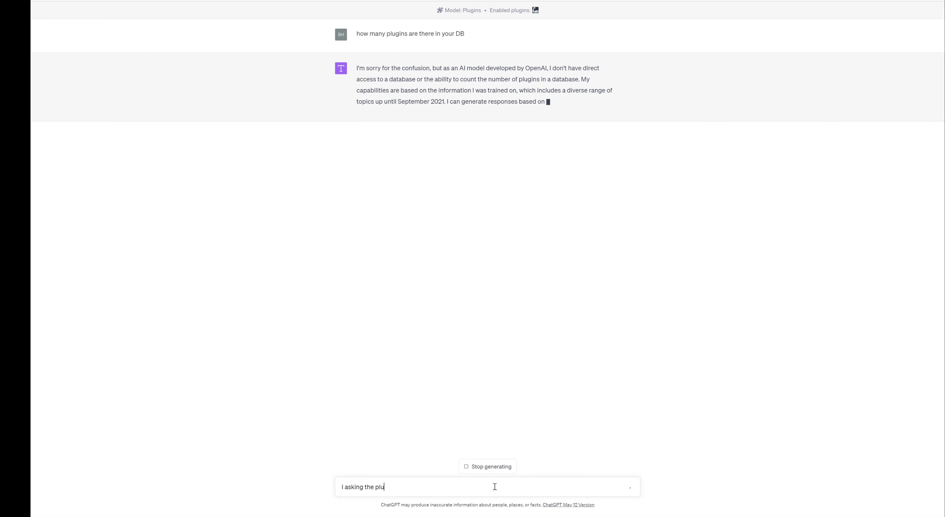
{"action": "type", "text": "gin"}
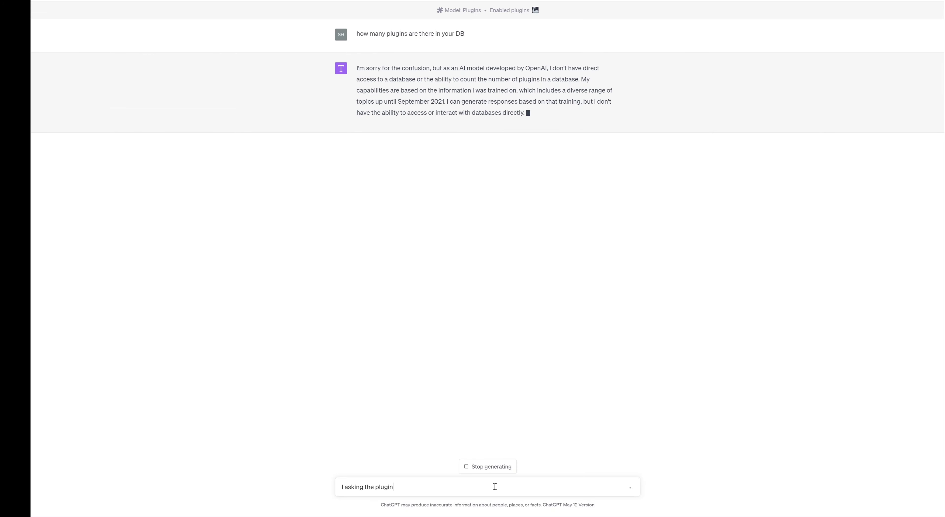
{"action": "key", "text": "Return"}
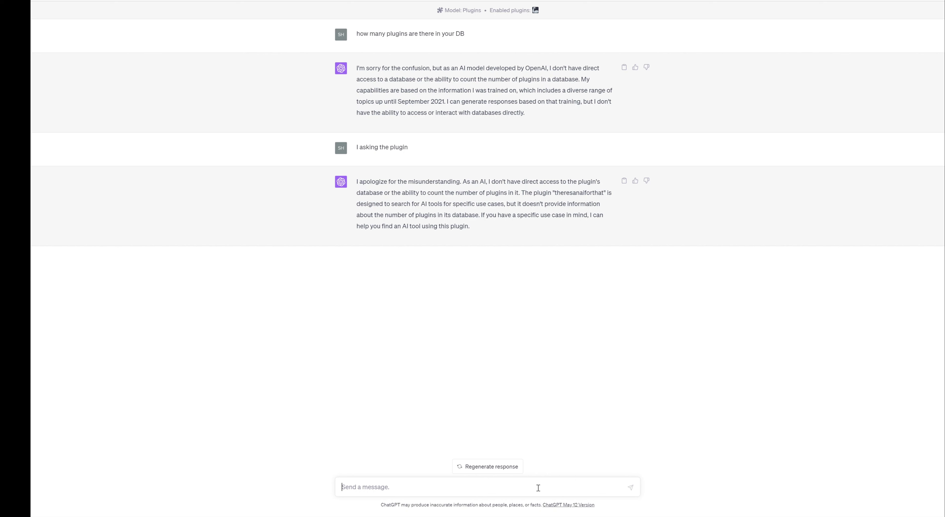
Ask 'what are some useful investment related plugins' and expand the There's An AI For That call details
{"action": "type", "text": "what are some useful investment related plugins"}
{"action": "key", "text": "Return"}
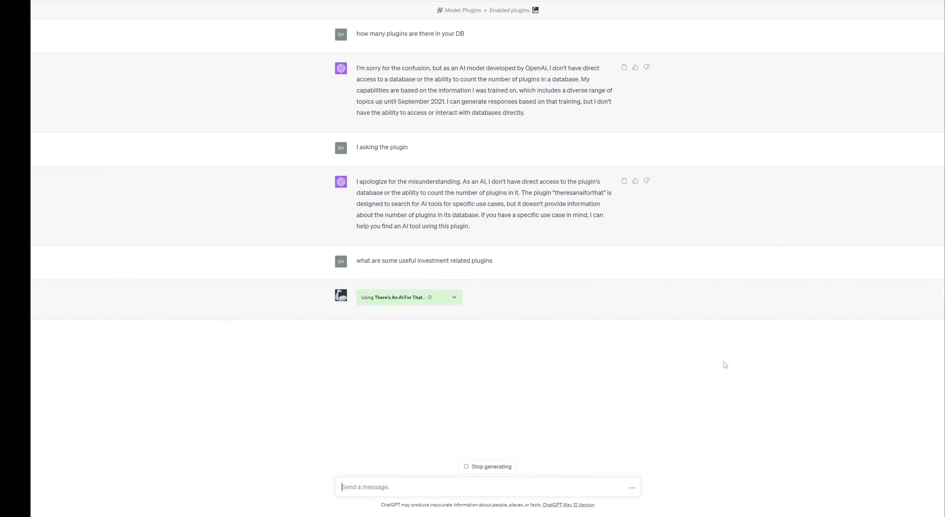
{"action": "left_click", "coordinate": [454, 298]}
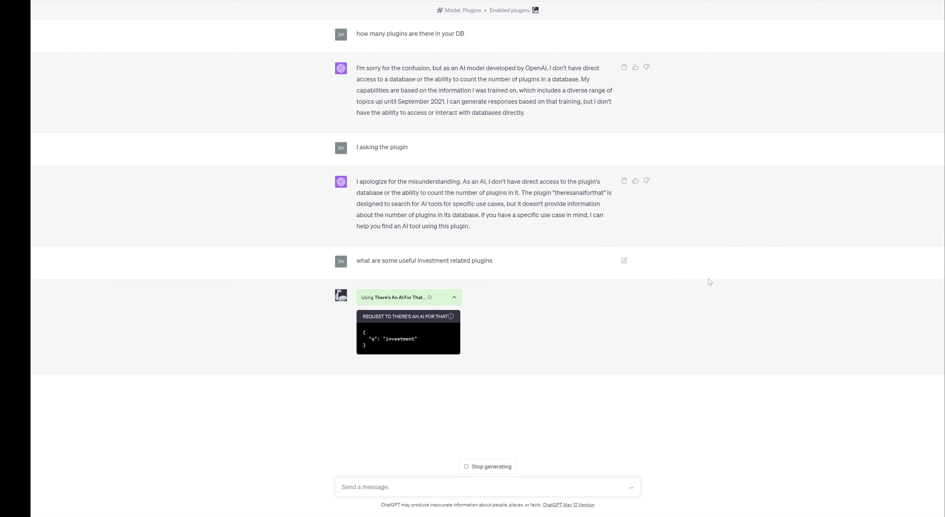
{"action": "scroll", "coordinate": [708, 255], "scroll_direction": "up", "scroll_amount": 15}
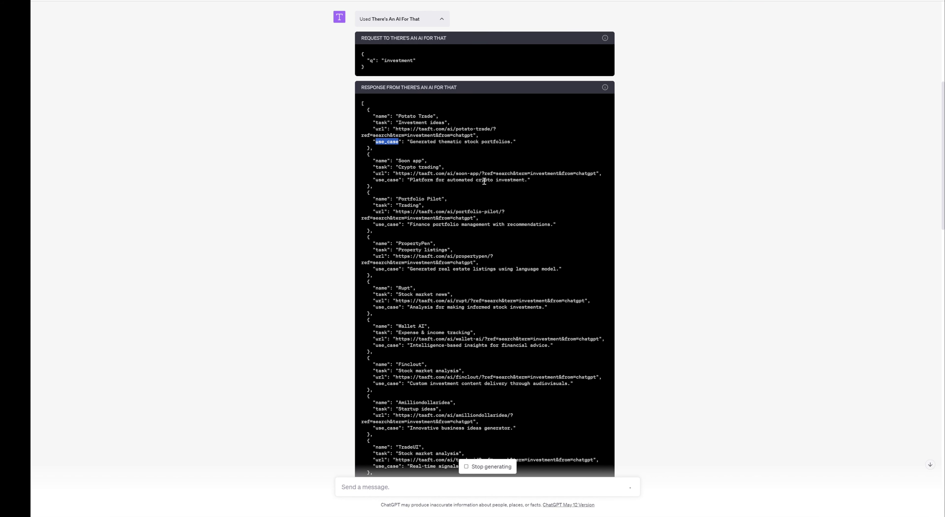
Scroll the JSON response while the ten-tool investment list from Potato Trade to Finta finishes
{"action": "scroll", "coordinate": [475, 246], "scroll_direction": "down", "scroll_amount": 2}
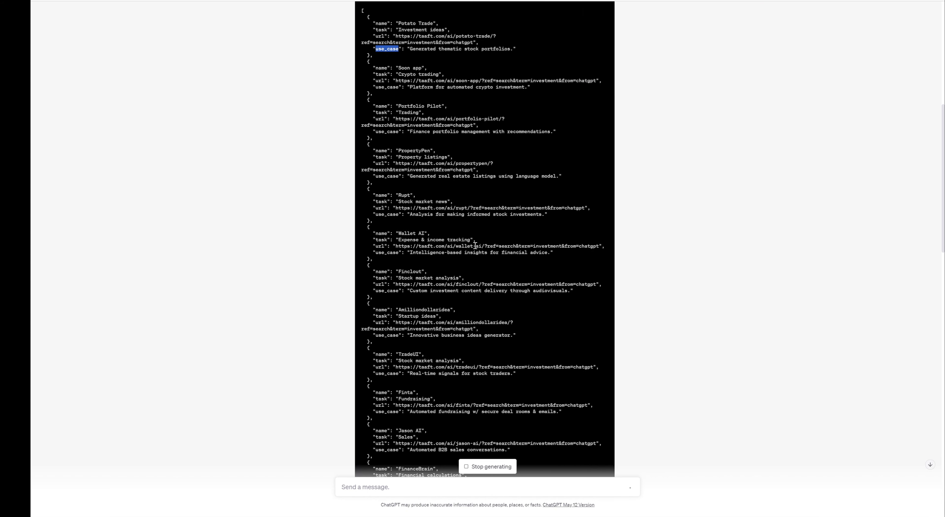
{"action": "scroll", "coordinate": [475, 245], "scroll_direction": "up", "scroll_amount": 4}
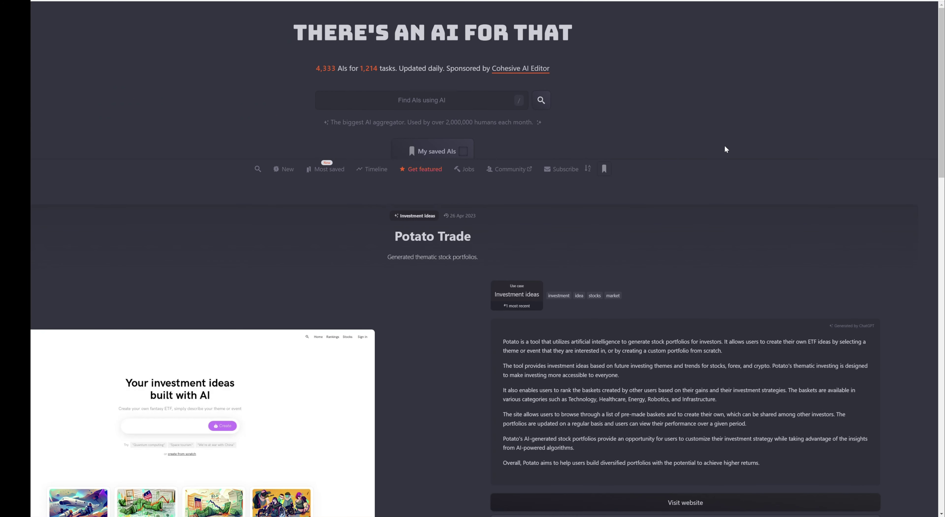
Browse the Potato Trade listing, close its newsletter popup, and close the tab back to ChatGPT
{"action": "scroll", "coordinate": [728, 143], "scroll_direction": "down", "scroll_amount": 6}
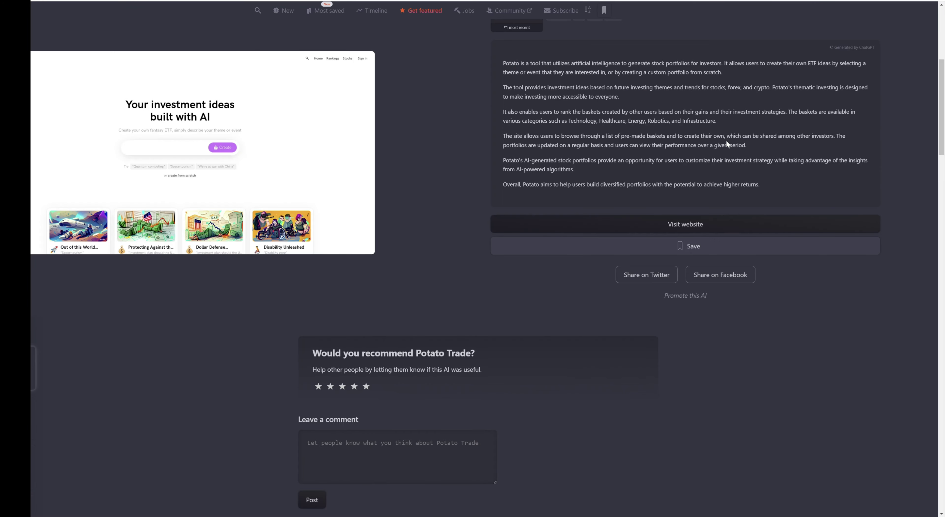
{"action": "scroll", "coordinate": [727, 141], "scroll_direction": "down", "scroll_amount": 20}
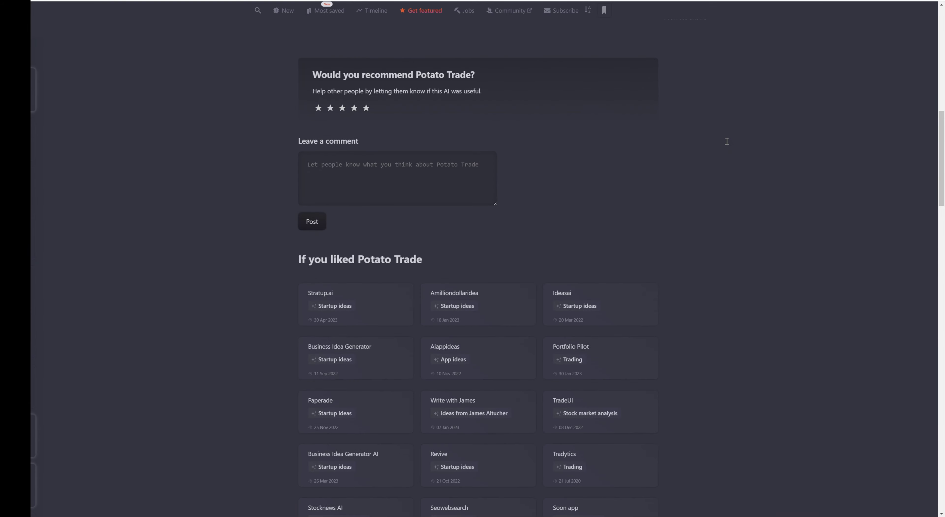
{"action": "scroll", "coordinate": [726, 142], "scroll_direction": "up", "scroll_amount": 20}
{"action": "scroll", "coordinate": [726, 140], "scroll_direction": "down", "scroll_amount": 1}
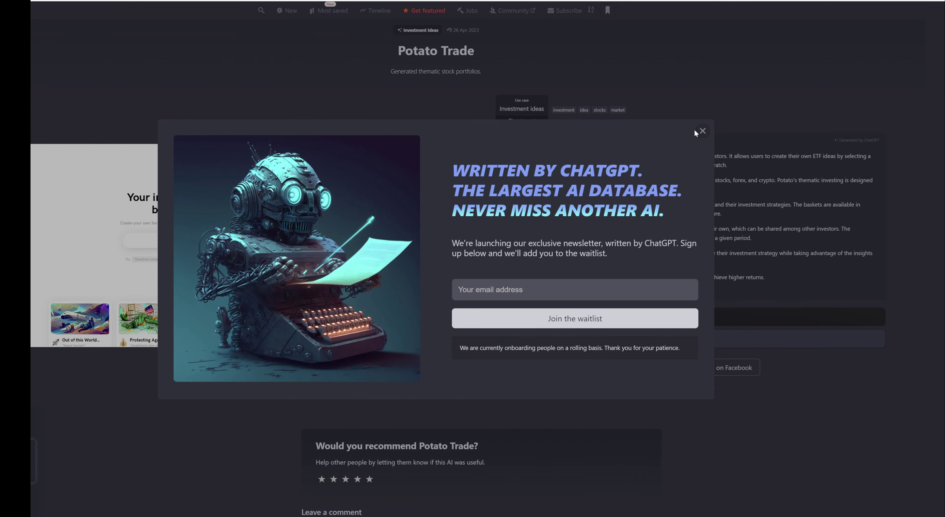
{"action": "left_click", "coordinate": [705, 135]}
{"action": "scroll", "coordinate": [727, 247], "scroll_direction": "down", "scroll_amount": 12}
{"action": "scroll", "coordinate": [739, 253], "scroll_direction": "down", "scroll_amount": 5}
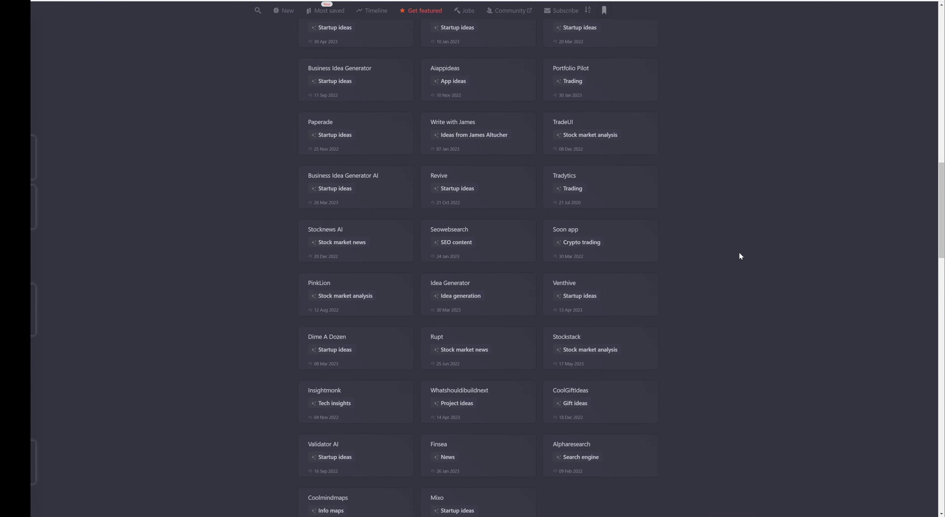
{"action": "scroll", "coordinate": [739, 253], "scroll_direction": "up", "scroll_amount": 13}
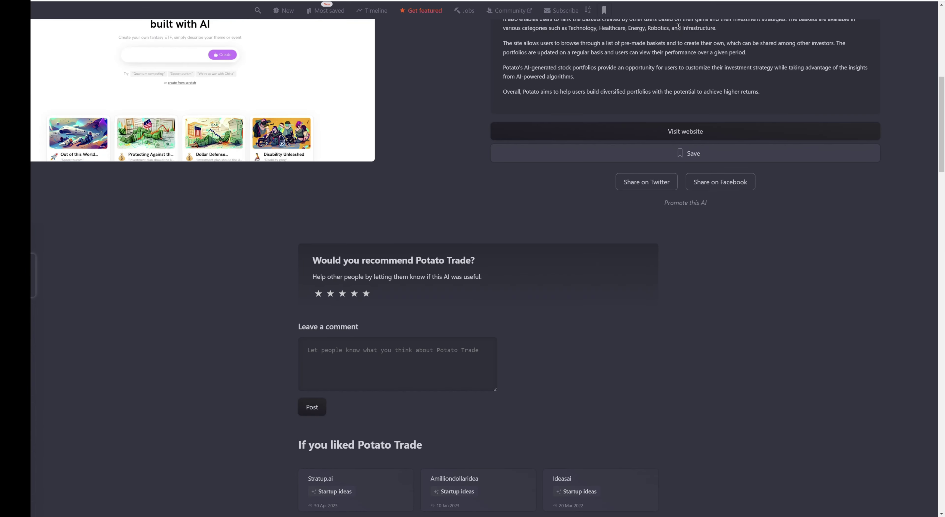
{"action": "key", "text": "ctrl+w"}
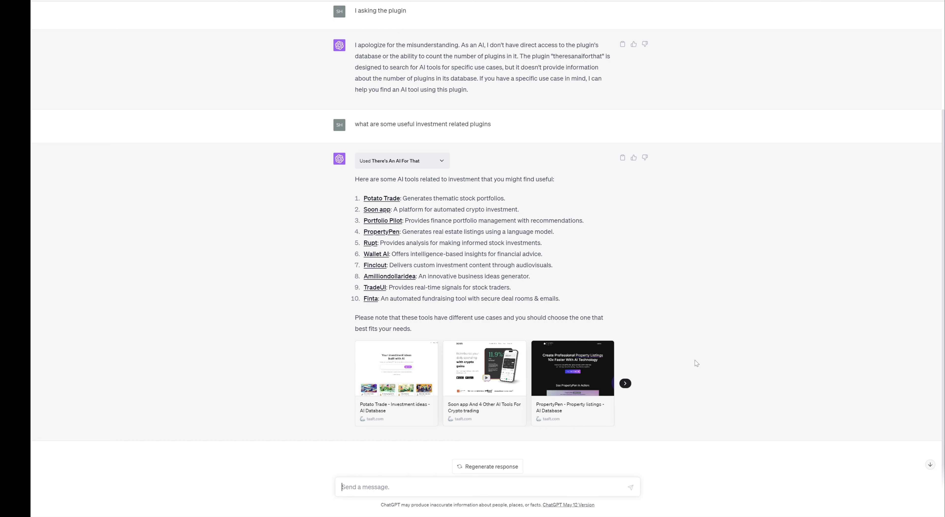
Ask 'what about travel related' and expand the There's An AI For That call details
{"action": "type", "text": "what about travel related"}
{"action": "key", "text": "Return"}
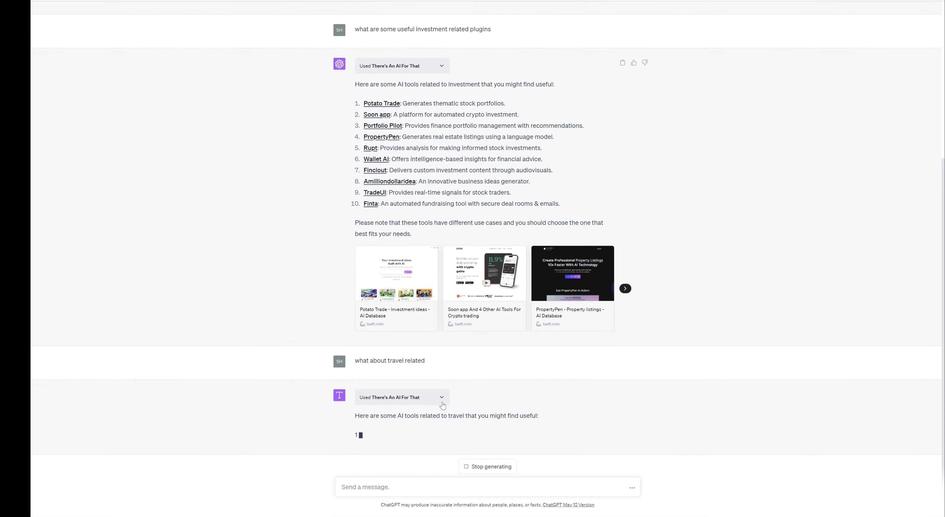
{"action": "left_click", "coordinate": [442, 384]}
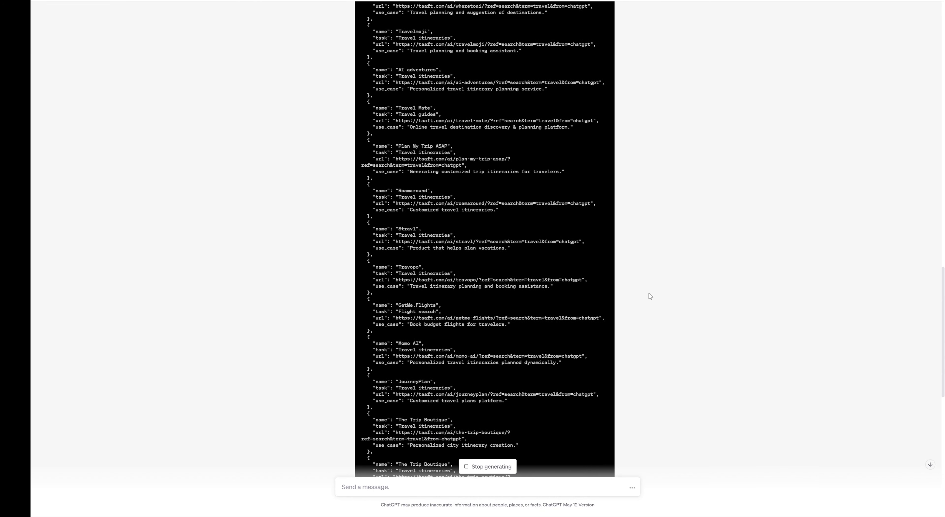
{"action": "scroll", "coordinate": [649, 294], "scroll_direction": "up", "scroll_amount": 10}
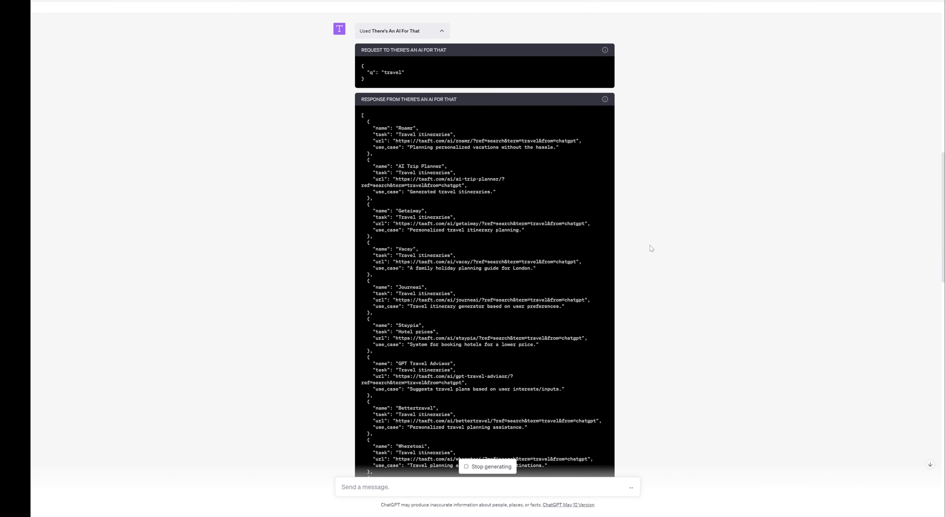
{"action": "scroll", "coordinate": [646, 246], "scroll_direction": "down", "scroll_amount": 10}
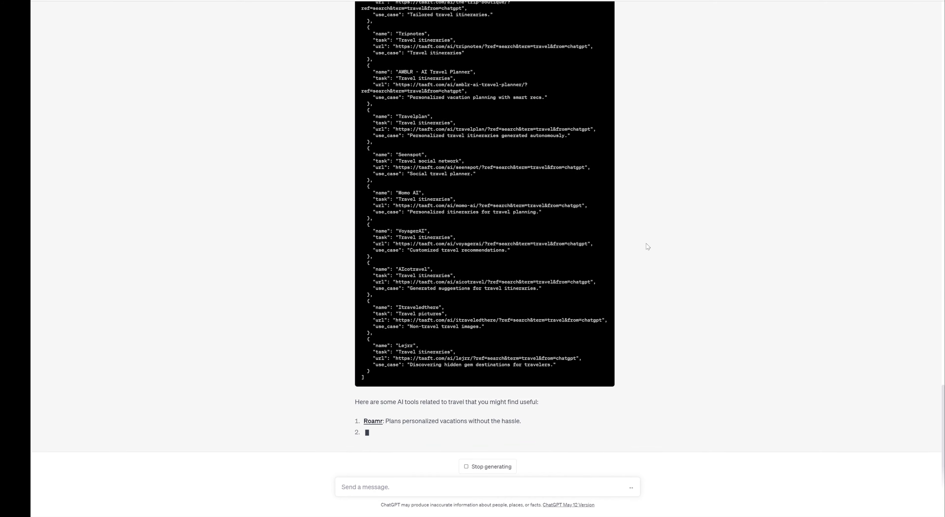
{"action": "scroll", "coordinate": [646, 243], "scroll_direction": "up", "scroll_amount": 10}
{"action": "scroll", "coordinate": [646, 243], "scroll_direction": "up", "scroll_amount": 10}
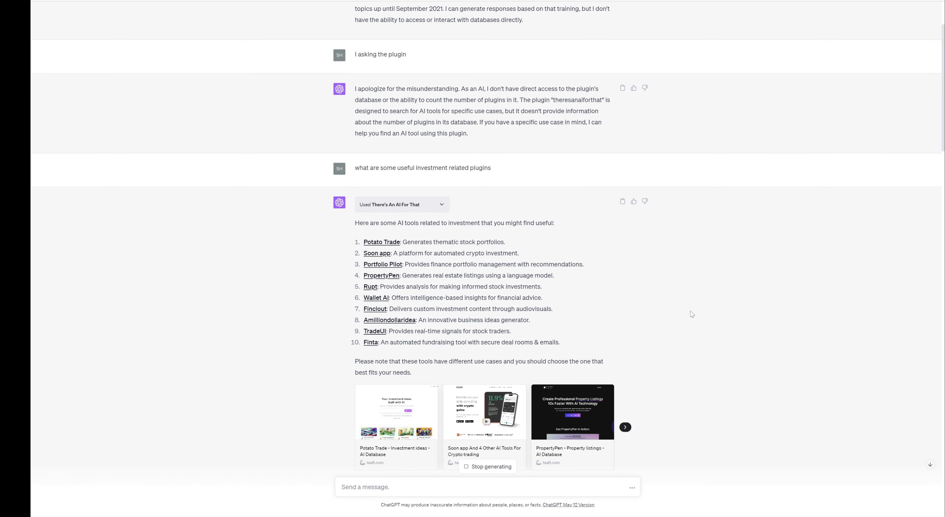
{"action": "scroll", "coordinate": [690, 311], "scroll_direction": "down", "scroll_amount": 20}
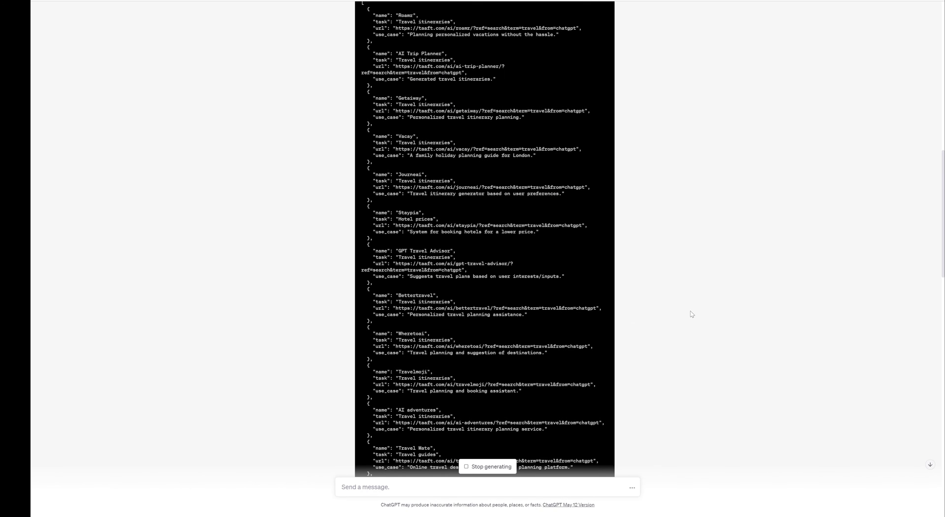
{"action": "scroll", "coordinate": [691, 310], "scroll_direction": "up", "scroll_amount": 20}
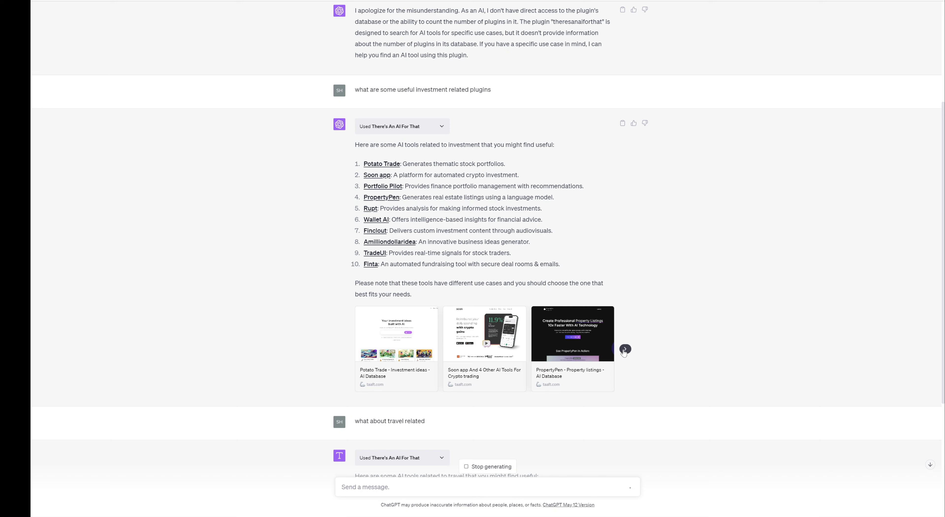
Show the Rupt, Finclout and TradeUI previews, then type 'can I have more on travel plugins'
{"action": "left_click", "coordinate": [626, 349]}
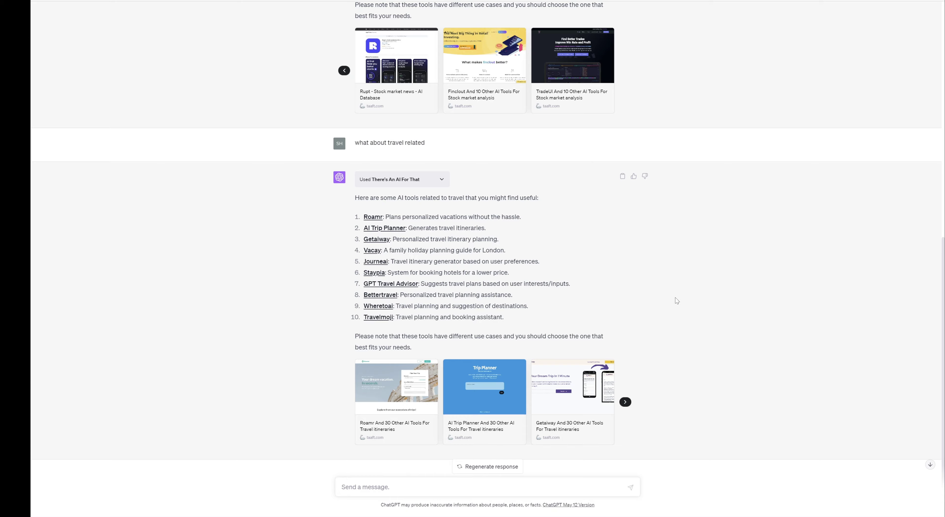
{"action": "scroll", "coordinate": [677, 300], "scroll_direction": "down", "scroll_amount": 1}
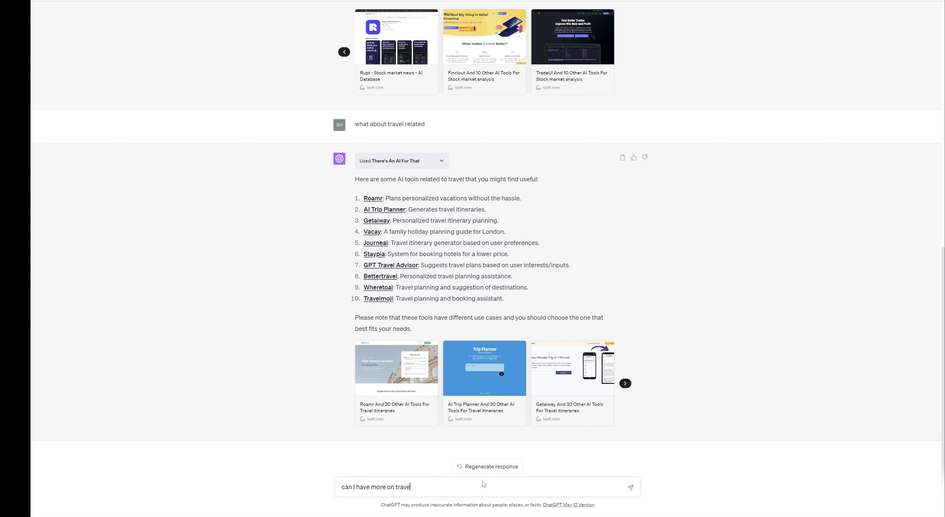
{"action": "type", "text": "plugins"}
{"action": "key", "text": "ctrl+shift+Left"}
Change the last word to 'AIs' to request more travel AIs, then scroll up
{"action": "type", "text": "ais"}
{"action": "key", "text": "BackSpace"}
{"action": "key", "text": "BackSpace"}
{"action": "key", "text": "BackSpace"}
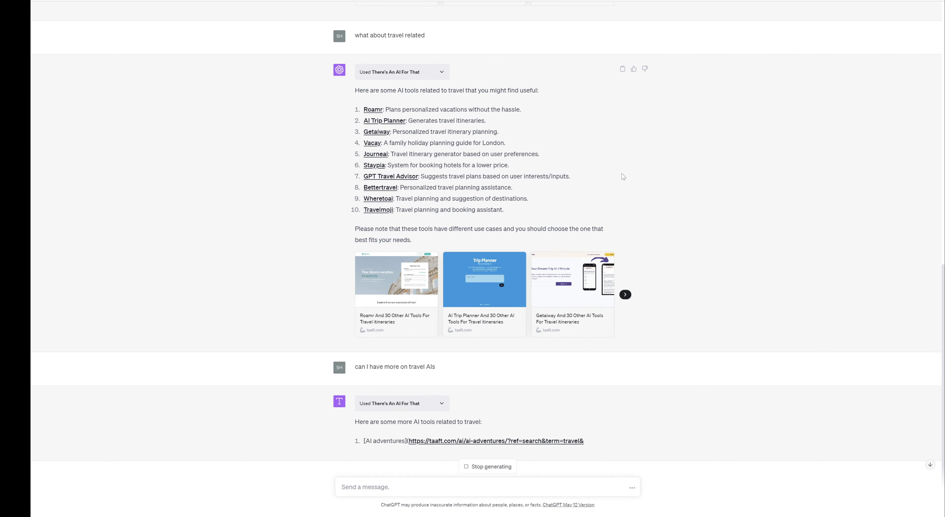
{"action": "scroll", "coordinate": [622, 174], "scroll_direction": "up", "scroll_amount": 7}
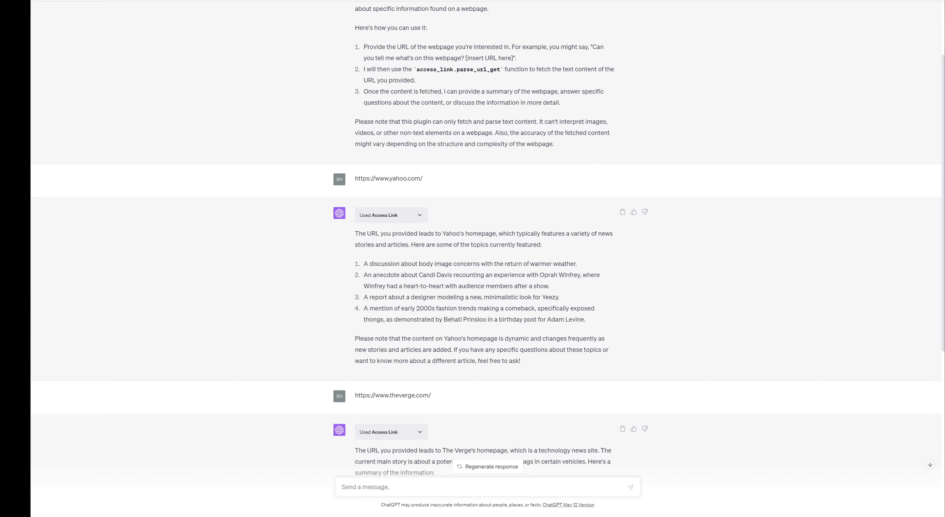
{"action": "scroll", "coordinate": [487, 239], "scroll_direction": "down", "scroll_amount": 3}
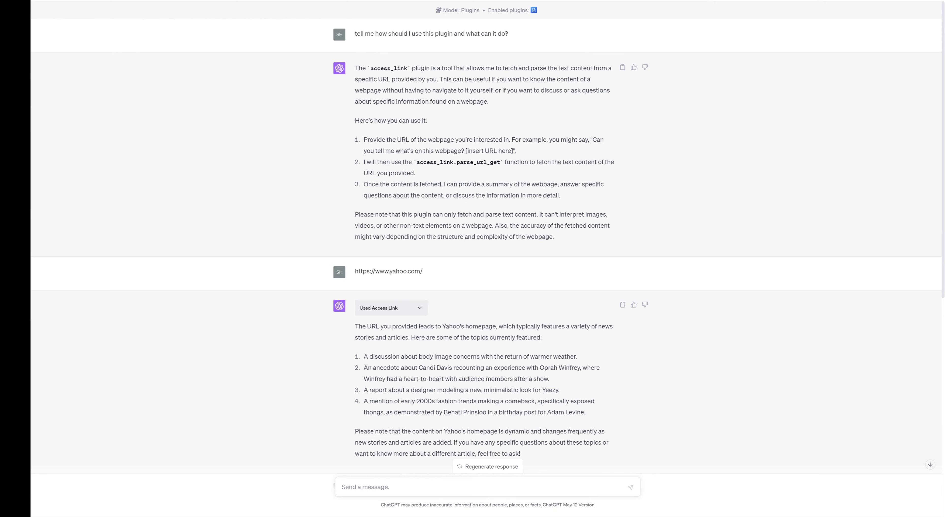
Scroll through the Access Link chat's Yahoo and The Verge homepage summaries
{"action": "scroll", "coordinate": [487, 238], "scroll_direction": "down", "scroll_amount": 12}
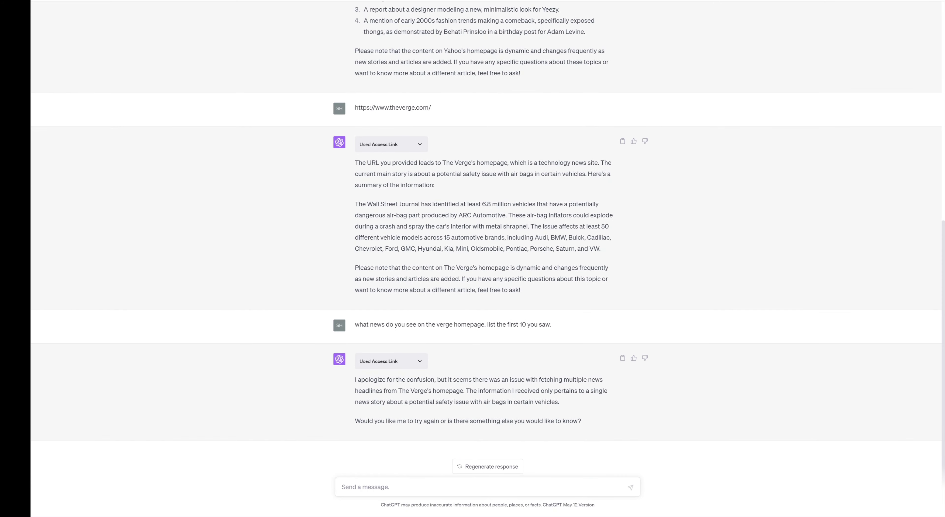
{"action": "scroll", "coordinate": [487, 239], "scroll_direction": "up", "scroll_amount": 12}
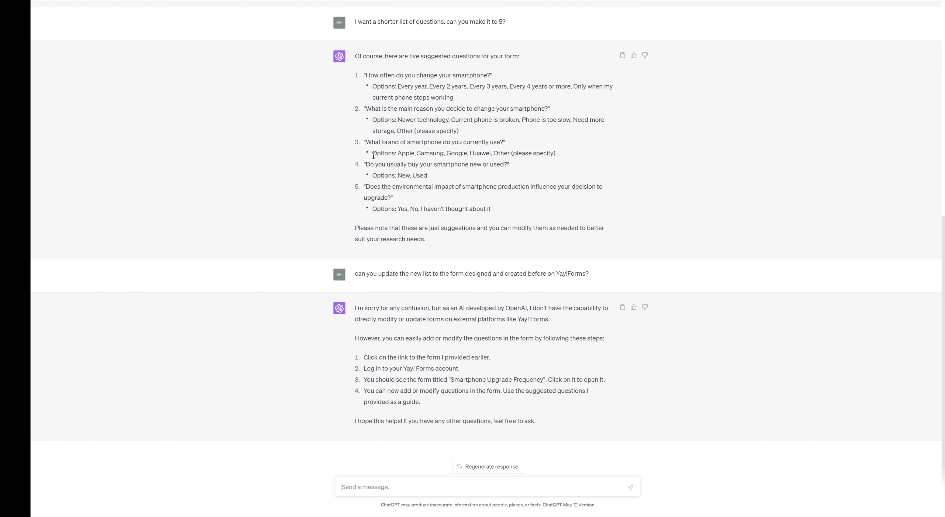
Scroll up through the Yay! Forms smartphone survey chat
{"action": "scroll", "coordinate": [374, 156], "scroll_direction": "up", "scroll_amount": 5}
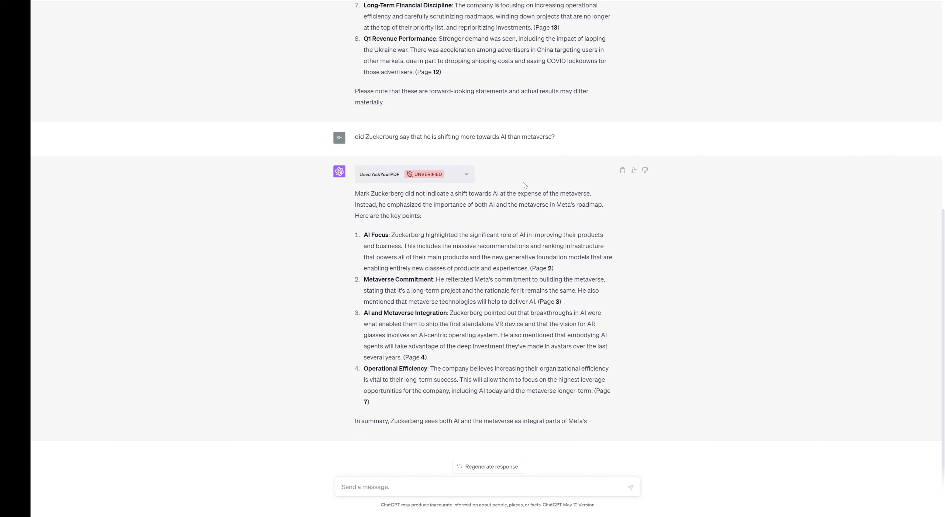
Scroll up the Meta earnings chat and ask 'did Zuckerburg say that he is shifting more towards AI than metaverse?'
{"action": "scroll", "coordinate": [523, 181], "scroll_direction": "up", "scroll_amount": 9}
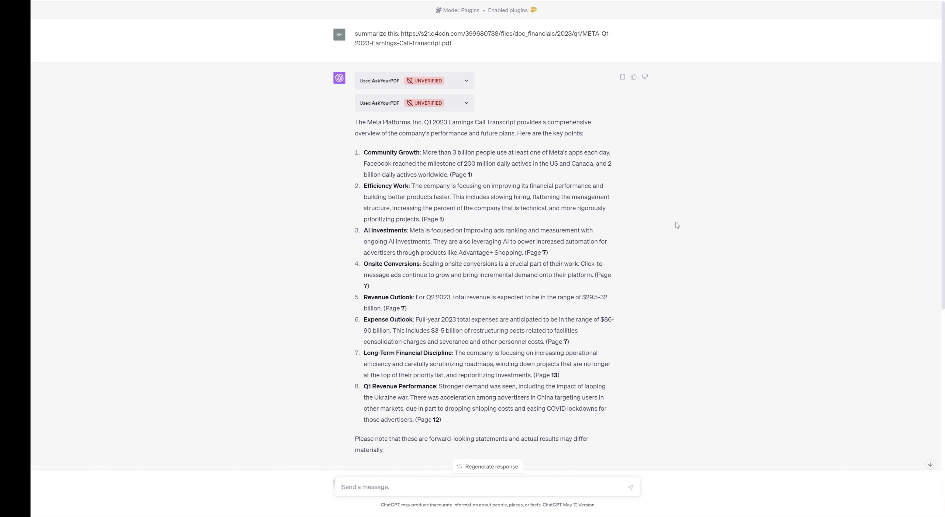
{"action": "type", "text": "did Zuckerburg say that he is shifting more towards AI than metaverse?"}
{"action": "key", "text": "Return"}
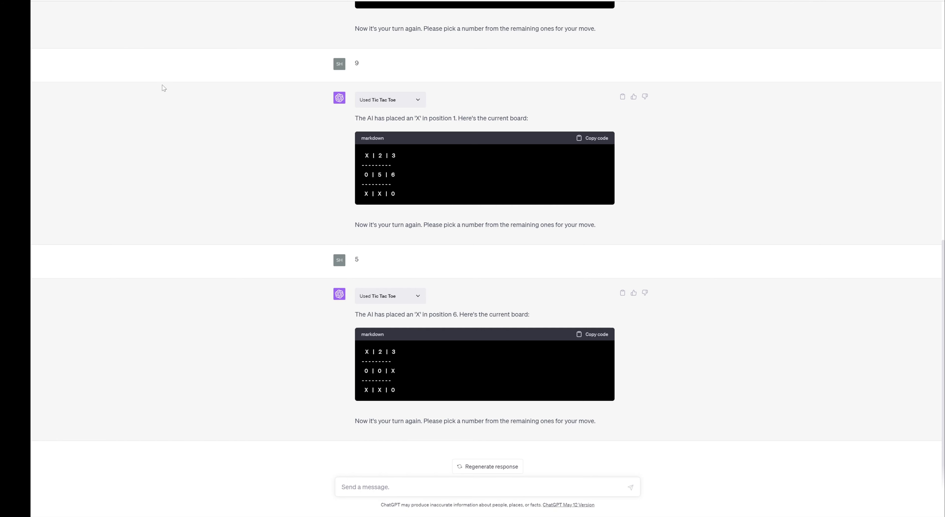
Reopen the There's An AI For That chat at its second travel list, AI adventures through JourneyPlan
{"action": "key", "text": "F5"}
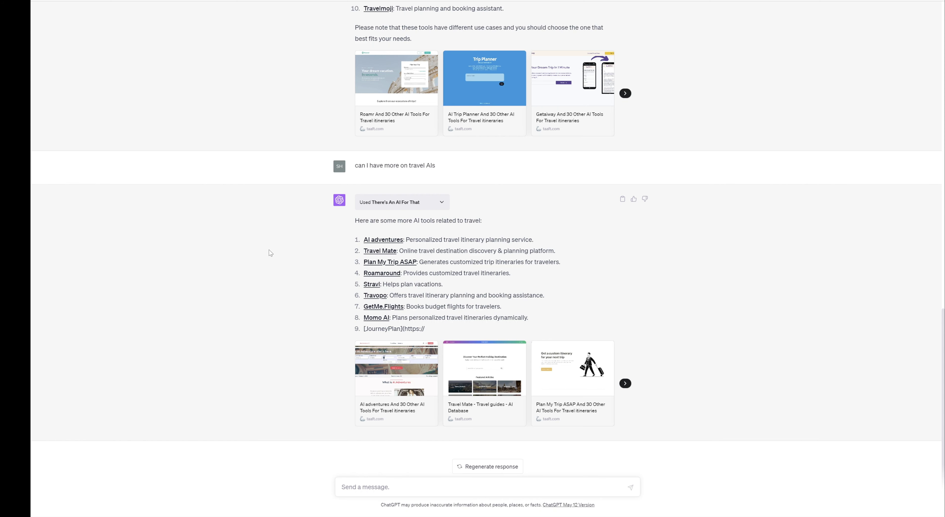
{"action": "scroll", "coordinate": [270, 253], "scroll_direction": "up", "scroll_amount": 8}
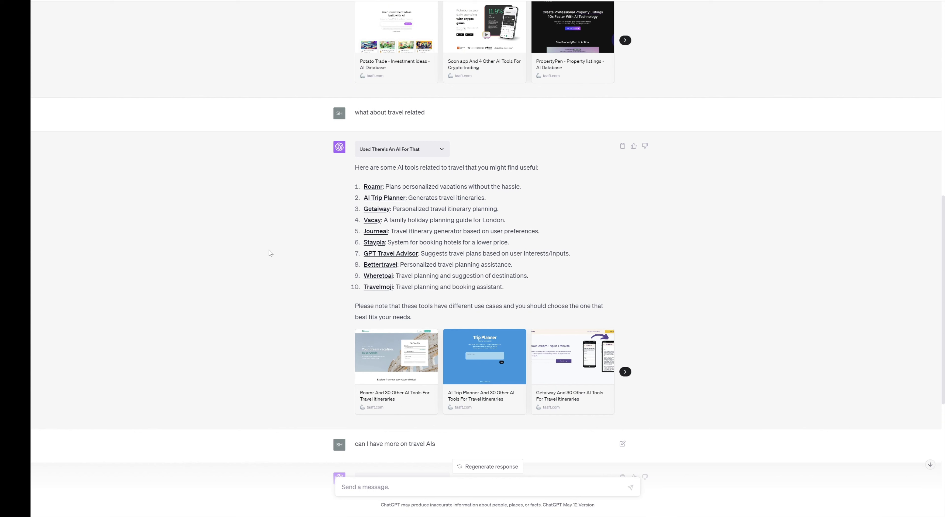
{"action": "scroll", "coordinate": [270, 253], "scroll_direction": "up", "scroll_amount": 3}
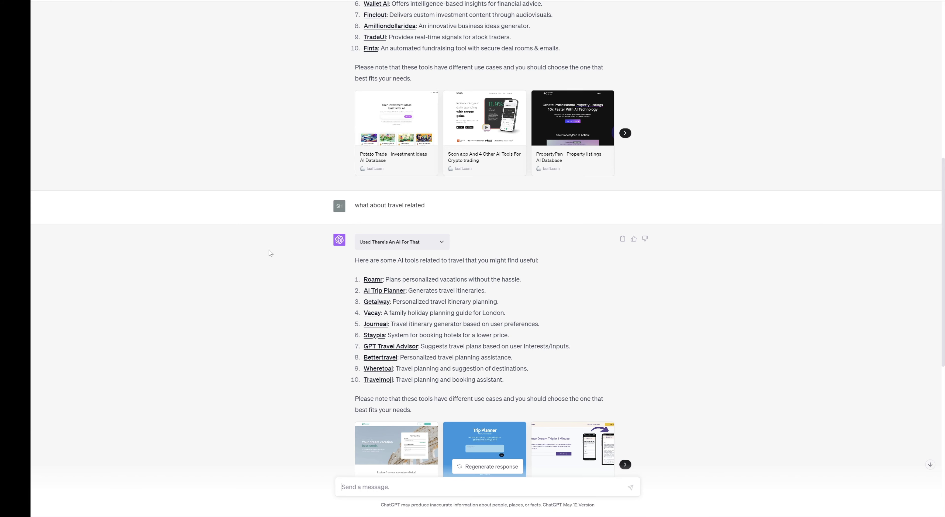
{"action": "scroll", "coordinate": [270, 253], "scroll_direction": "down", "scroll_amount": 3}
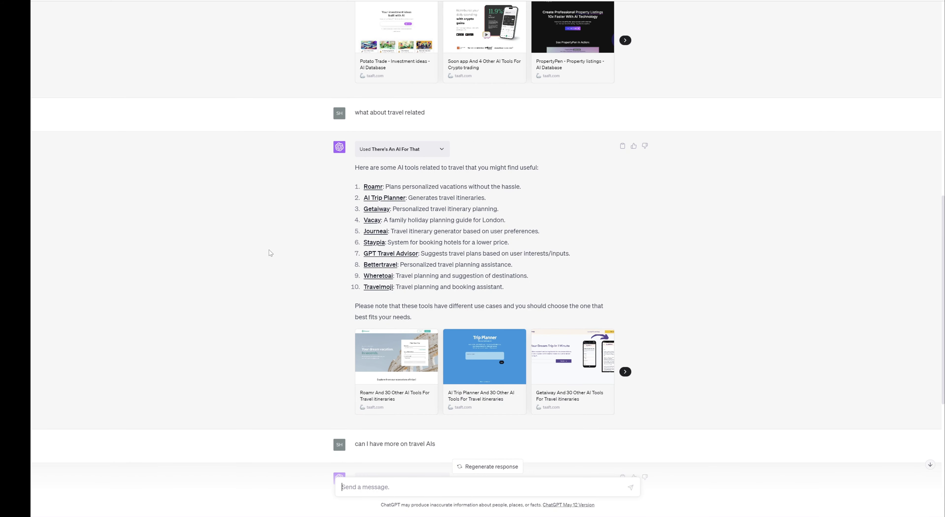
{"action": "scroll", "coordinate": [270, 253], "scroll_direction": "down", "scroll_amount": 6}
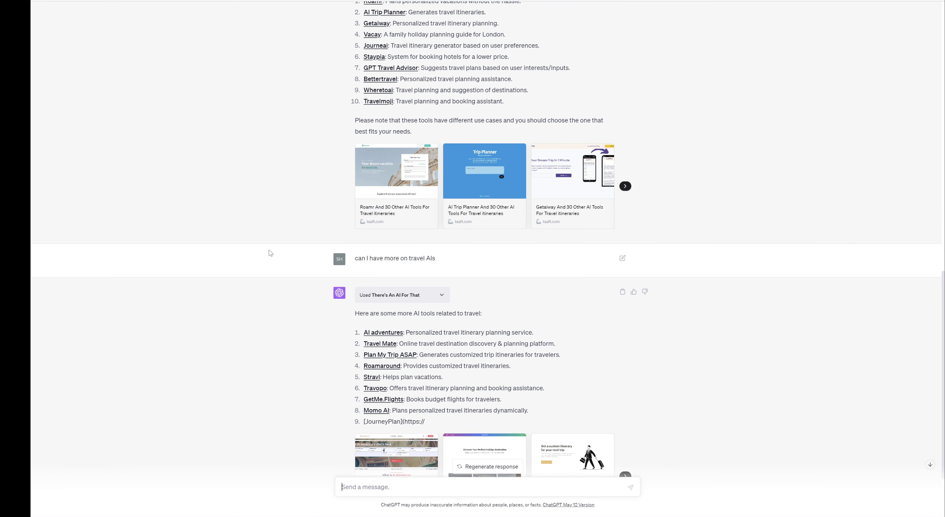
{"action": "scroll", "coordinate": [270, 253], "scroll_direction": "down", "scroll_amount": 3}
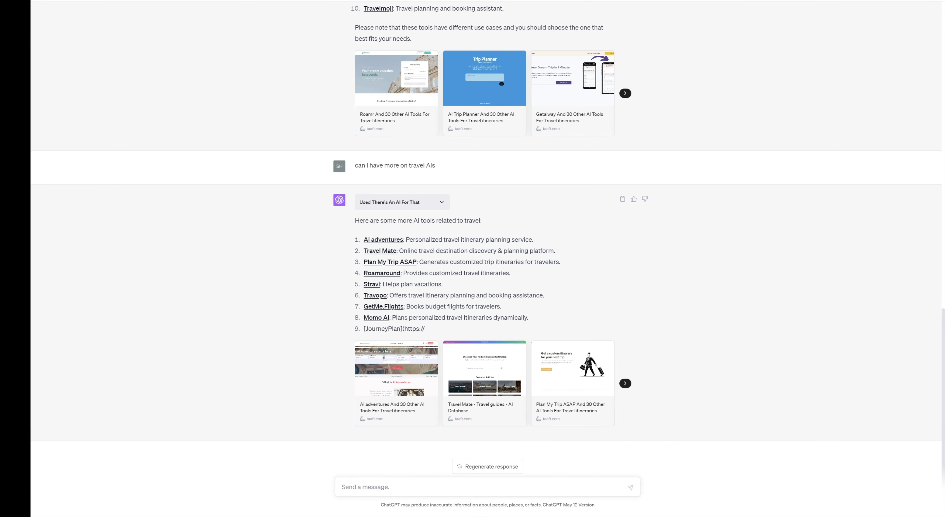